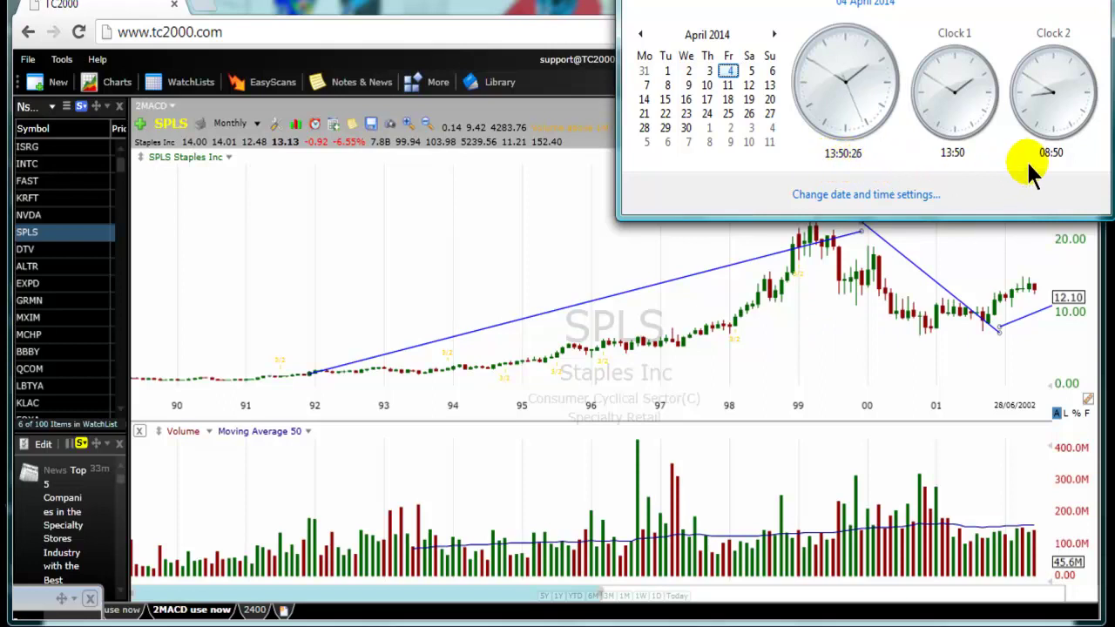
Draw a nearly flat trend line above the SPLS prices from about July 1995 to November 1997, between about 6.4 and 6.8
click(527, 371)
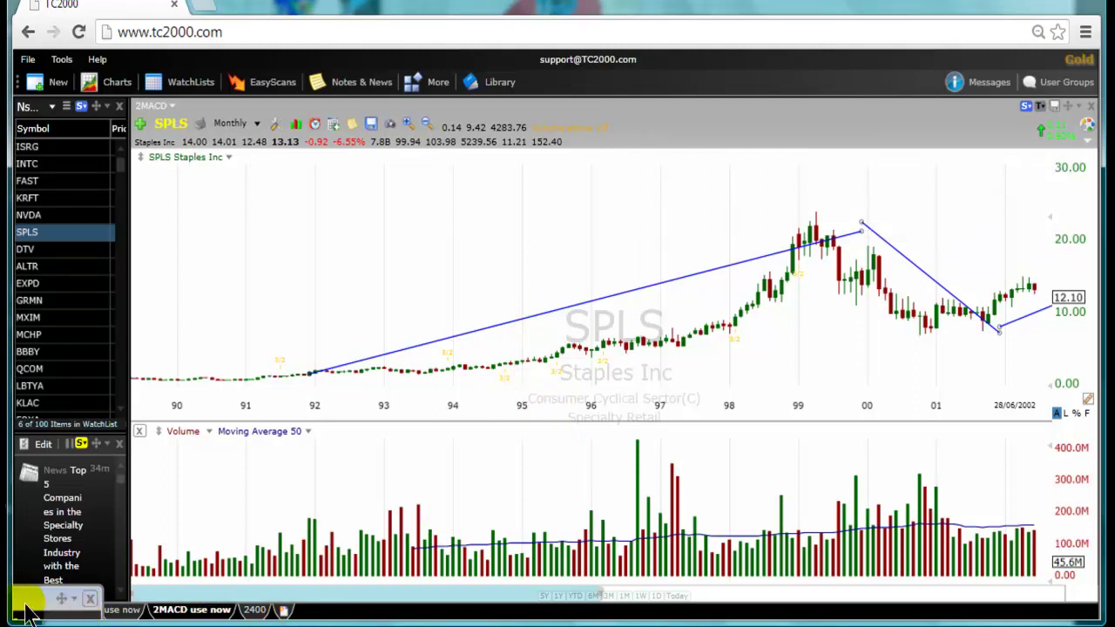
mouse_move(113, 558)
mouse_move(114, 558)
mouse_down()
mouse_move(325, 501)
mouse_move(378, 444)
mouse_up()
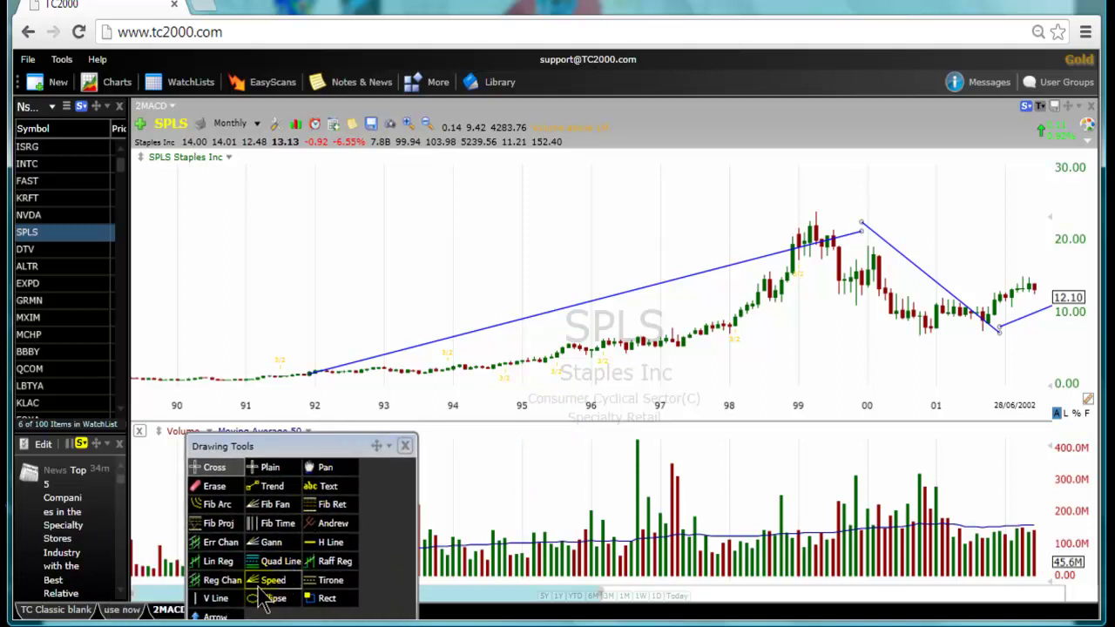
click(265, 487)
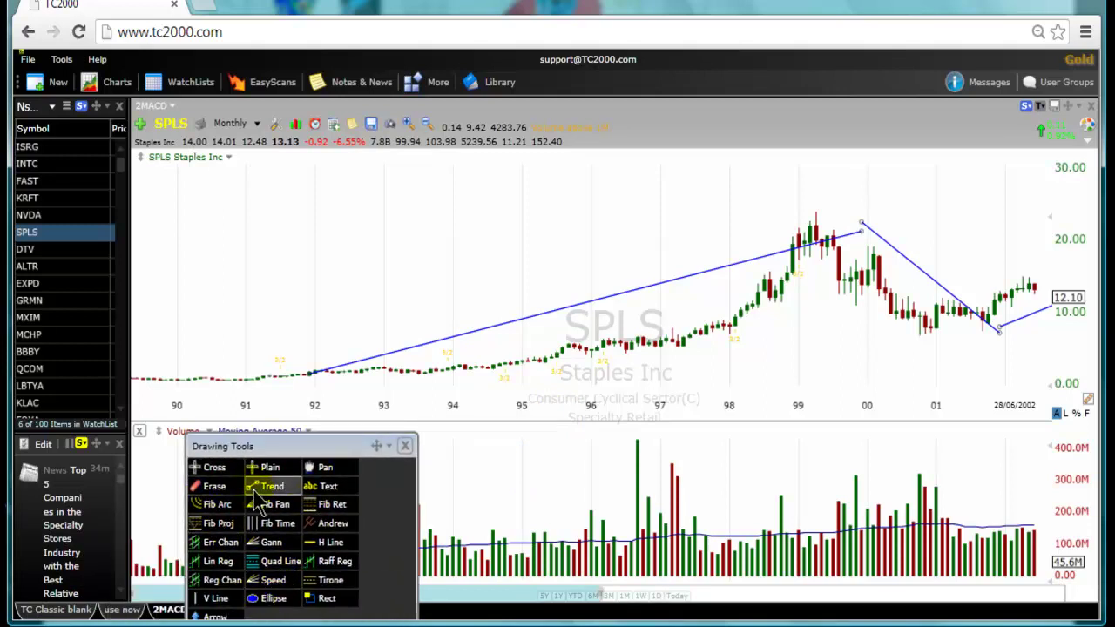
drag(573, 332, 714, 336)
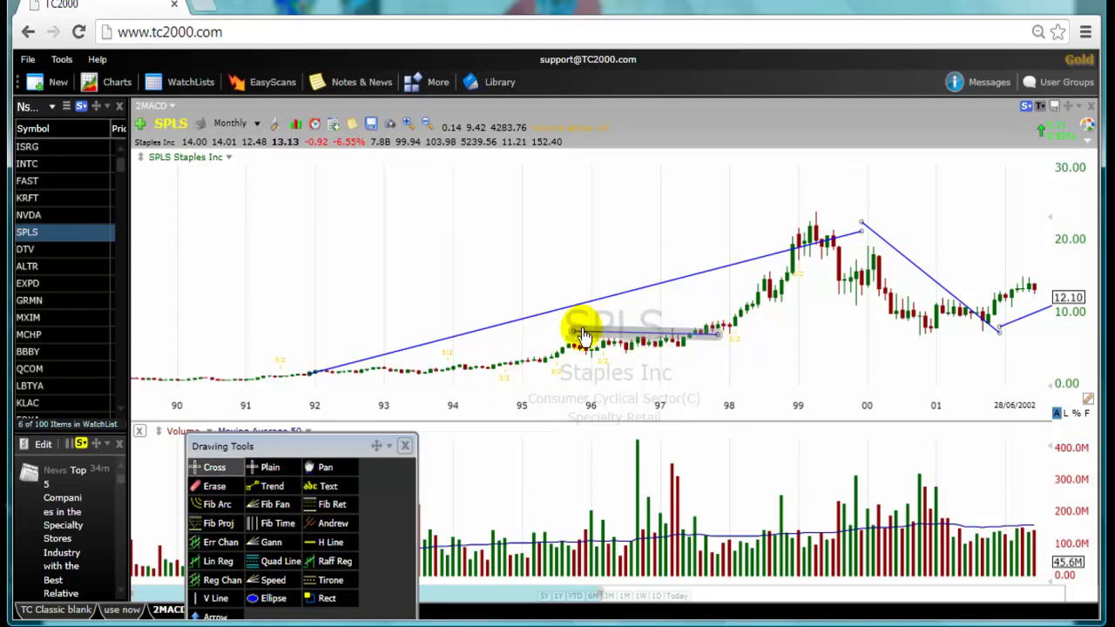
drag(573, 334, 557, 337)
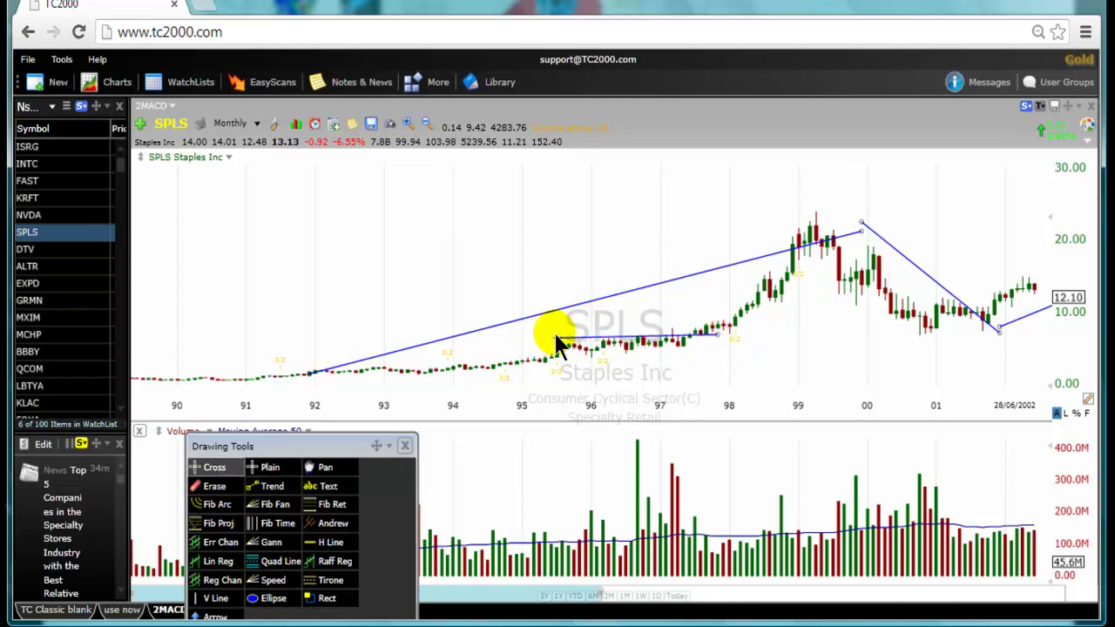
Draw a second nearly flat trend line under the same prices, from mid-1995 to late 1997, forming a channel
click(257, 488)
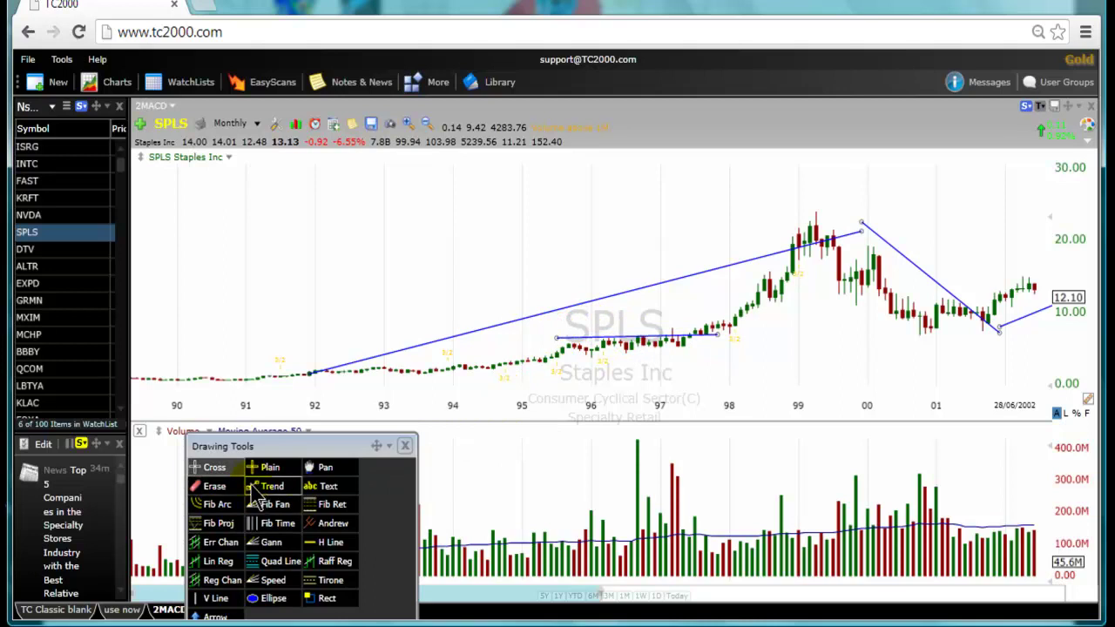
mouse_move(560, 348)
mouse_down()
mouse_move(746, 356)
mouse_move(706, 351)
mouse_move(718, 342)
mouse_move(706, 358)
mouse_move(580, 364)
mouse_move(575, 341)
mouse_move(595, 355)
mouse_up()
scroll(478, 293, up, 2)
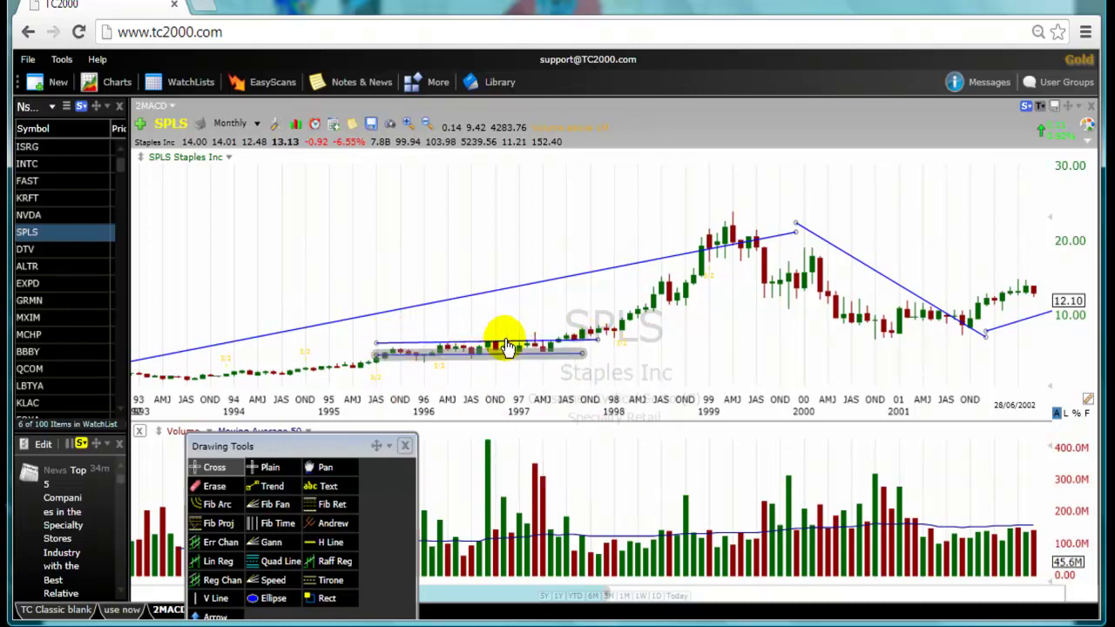
Draw an ellipse over the 1996–1997 volume bars and shift it down so the tallest bars are uncovered
mouse_move(321, 448)
mouse_down()
mouse_move(269, 455)
mouse_move(250, 473)
mouse_move(286, 456)
mouse_up()
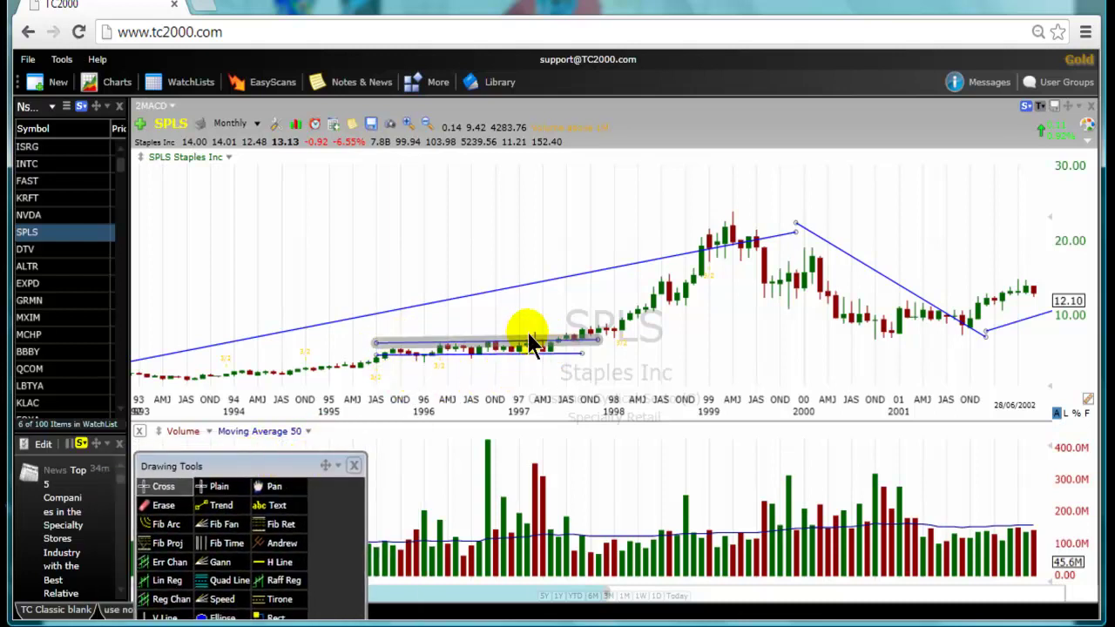
drag(232, 464, 277, 303)
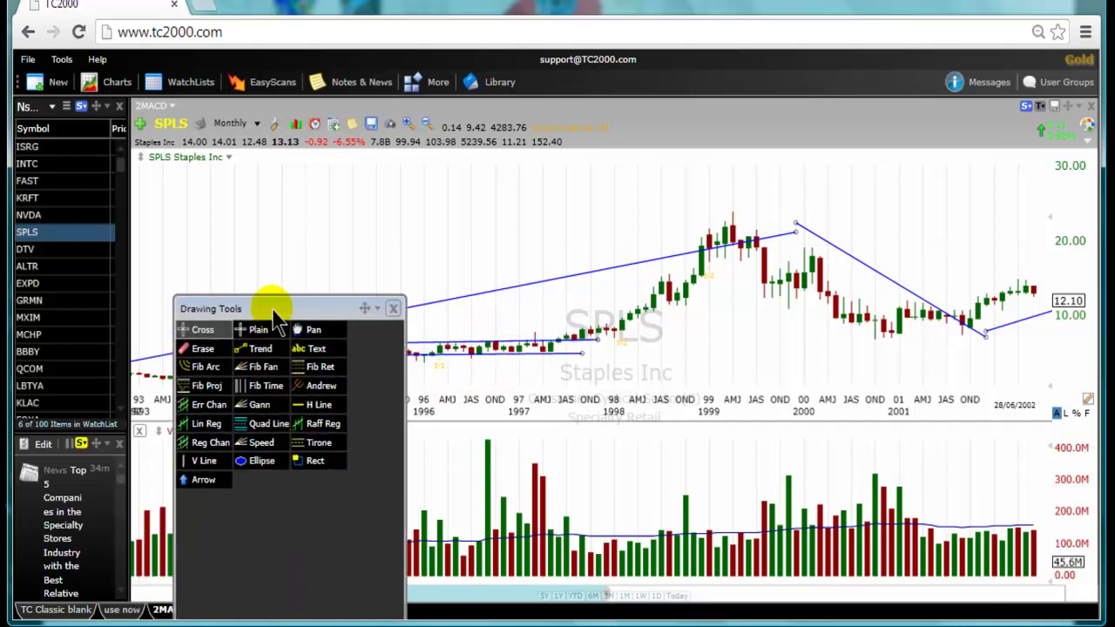
click(254, 461)
drag(436, 523, 589, 482)
drag(433, 562, 429, 575)
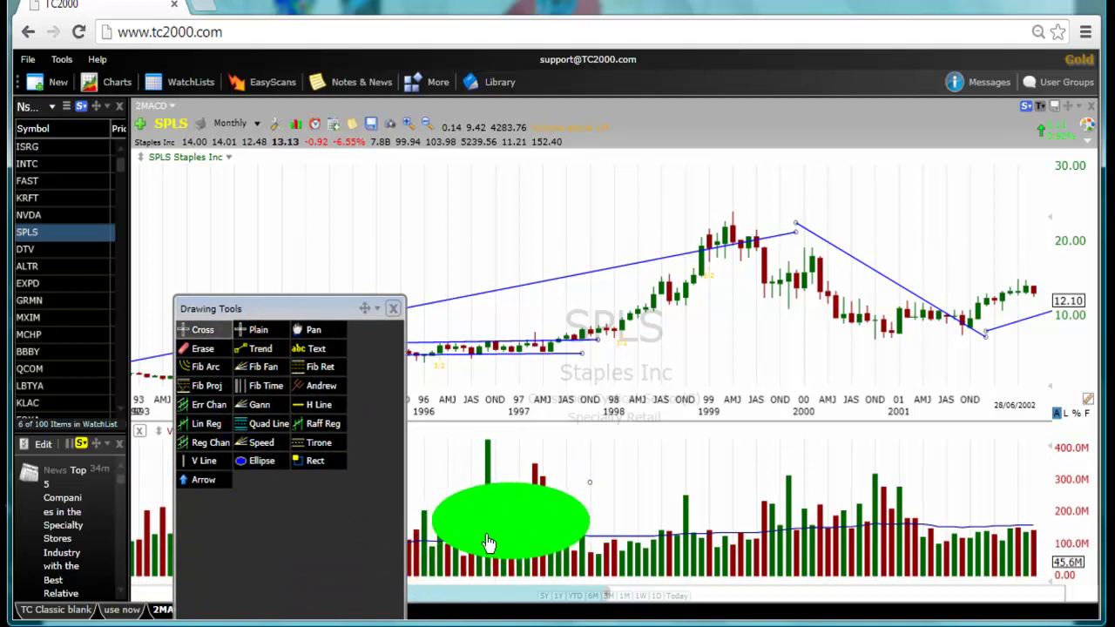
mouse_move(491, 543)
mouse_down()
mouse_move(499, 579)
mouse_move(480, 595)
mouse_move(511, 598)
mouse_move(498, 590)
mouse_up()
Place vertical lines on the price chart at the channel's mid-1995 start and late-1997 end
mouse_move(309, 305)
mouse_down()
mouse_move(1063, 455)
mouse_move(941, 436)
mouse_up()
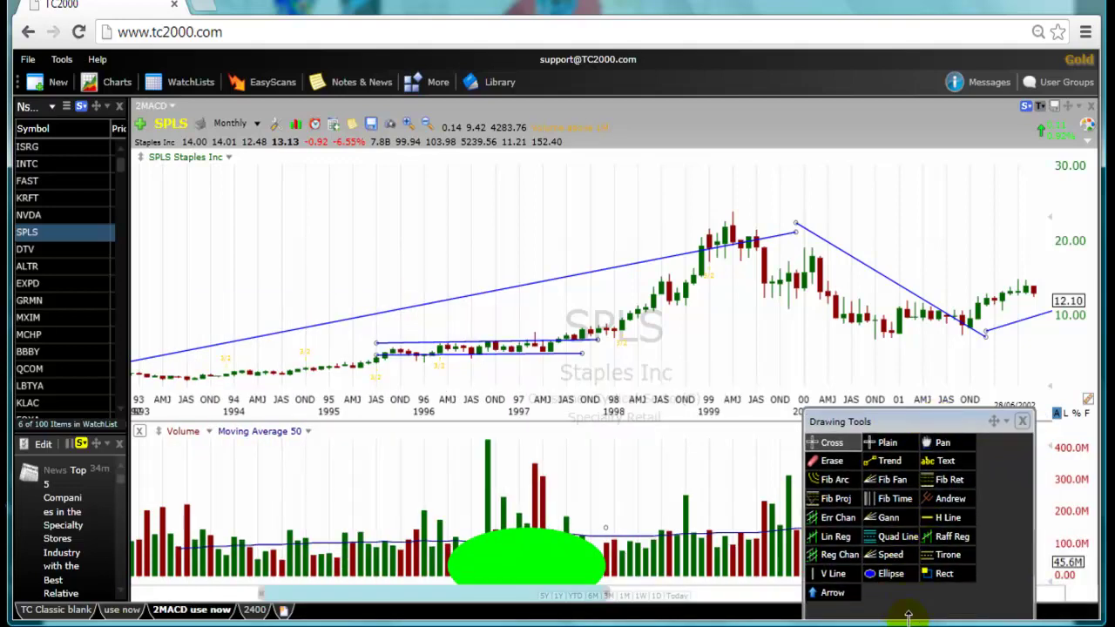
click(829, 573)
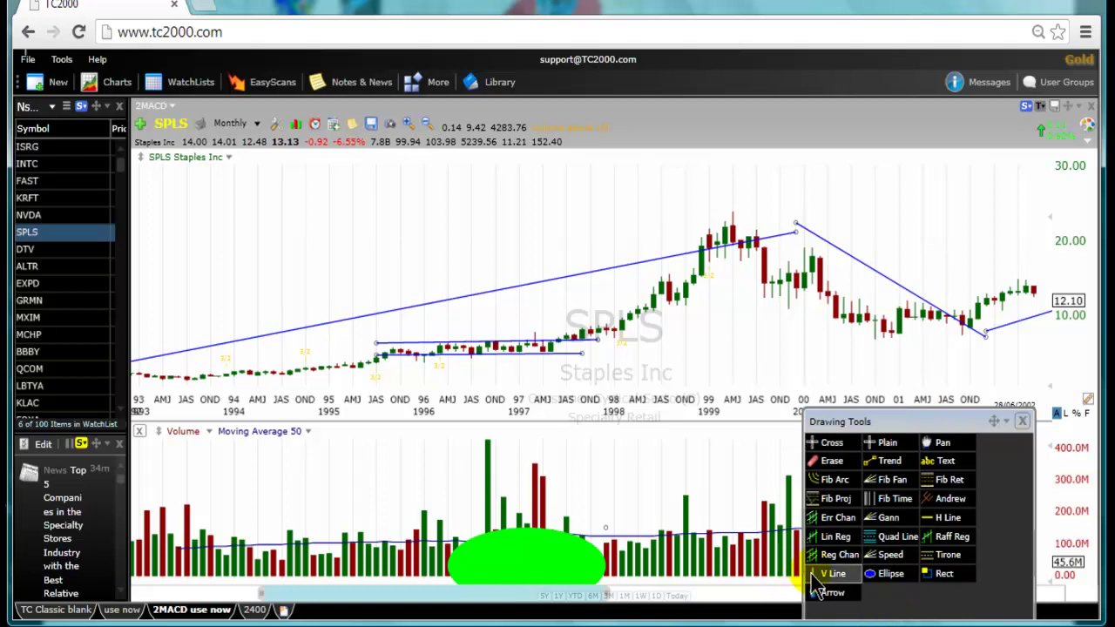
click(376, 371)
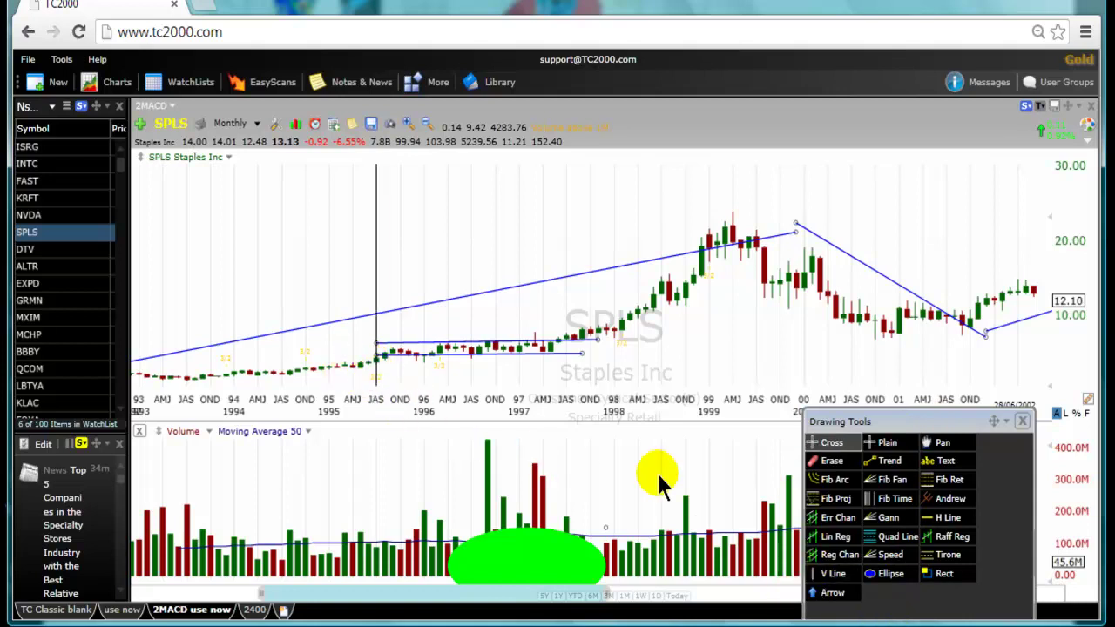
click(829, 573)
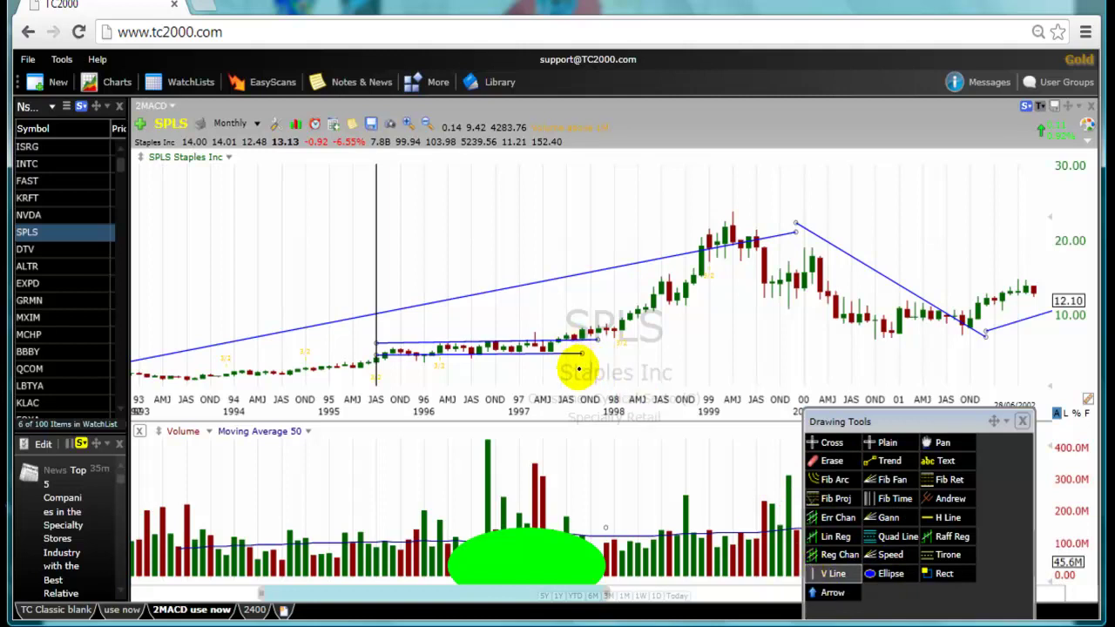
click(582, 373)
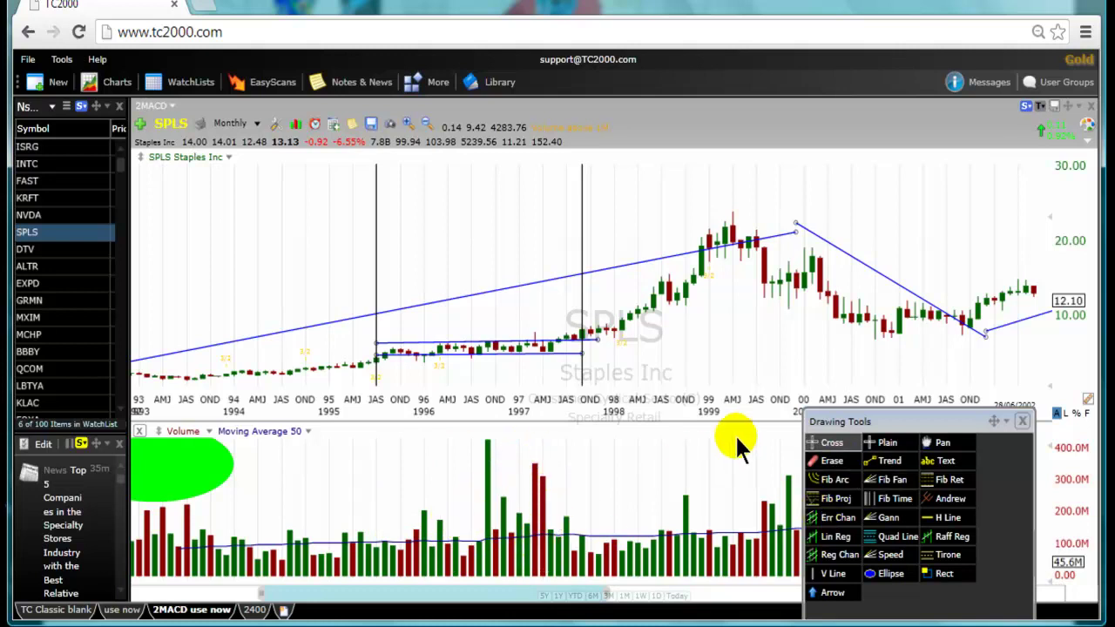
Delete the long rising trend line above the channel and move the drawing palette off the volume bars
right_click(538, 282)
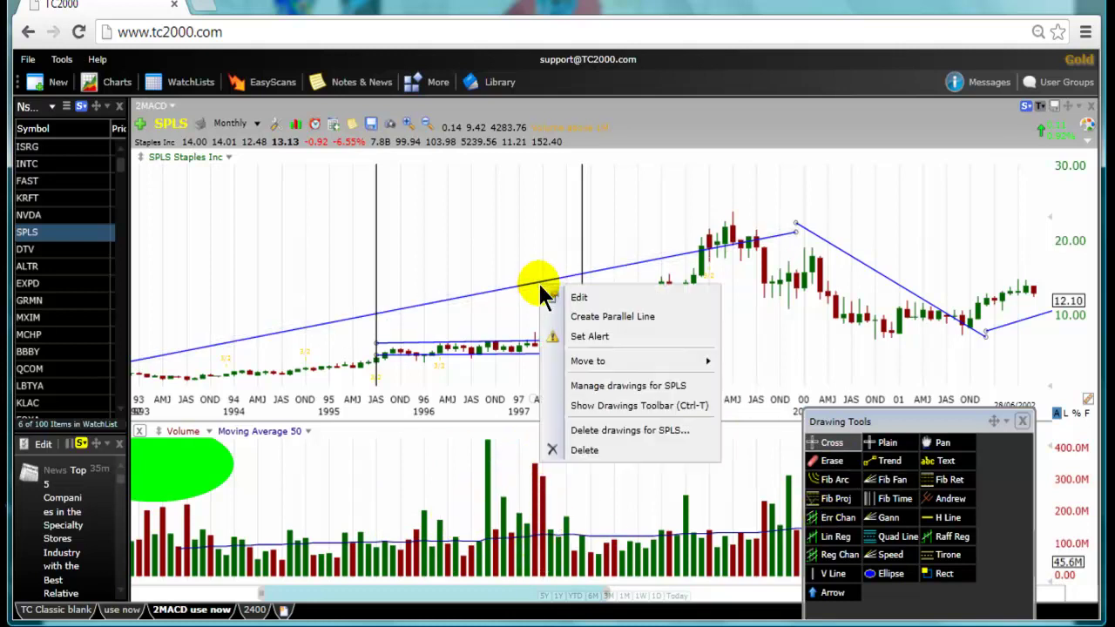
click(583, 450)
mouse_move(840, 416)
mouse_down()
mouse_move(818, 424)
mouse_move(824, 558)
mouse_up()
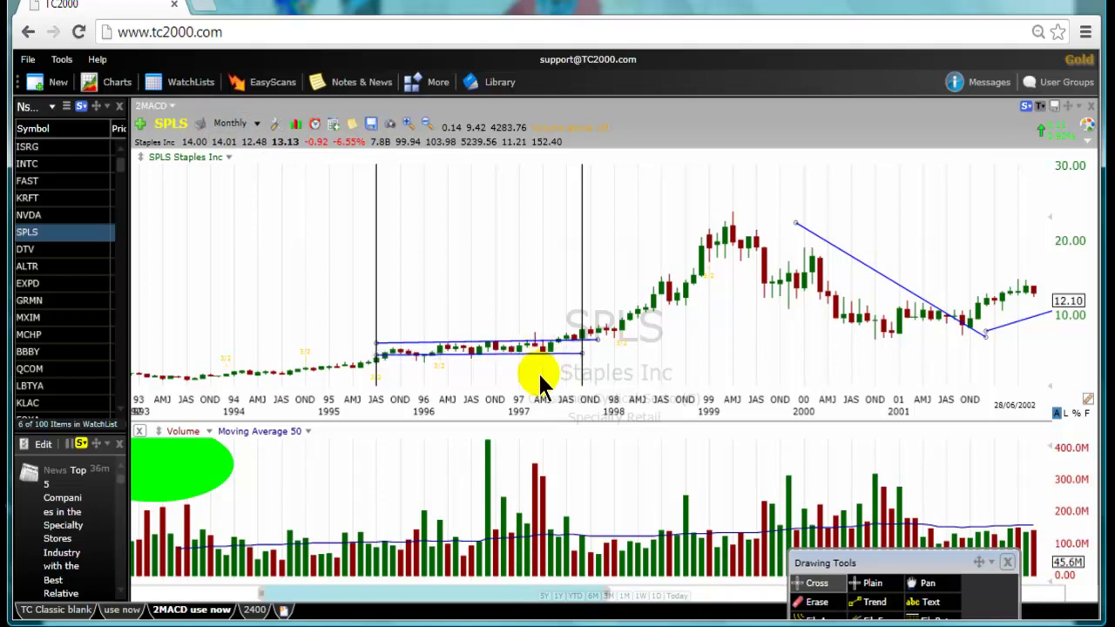
Examine the details of the channel's upper trend line and the price and volume bars of early 1997 up close
click(534, 450)
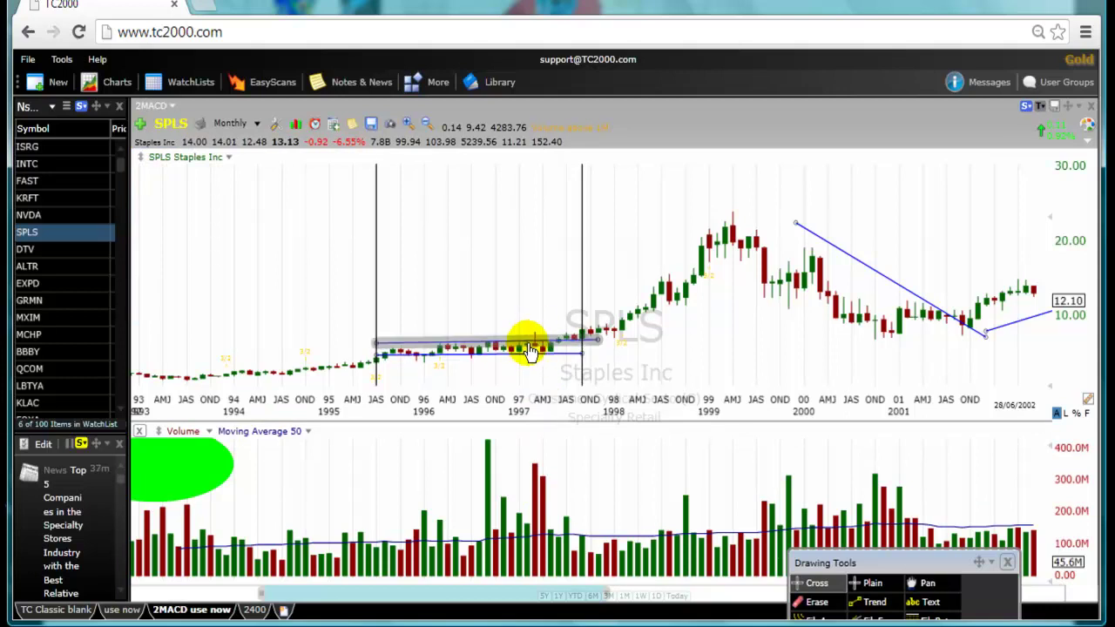
mouse_move(535, 348)
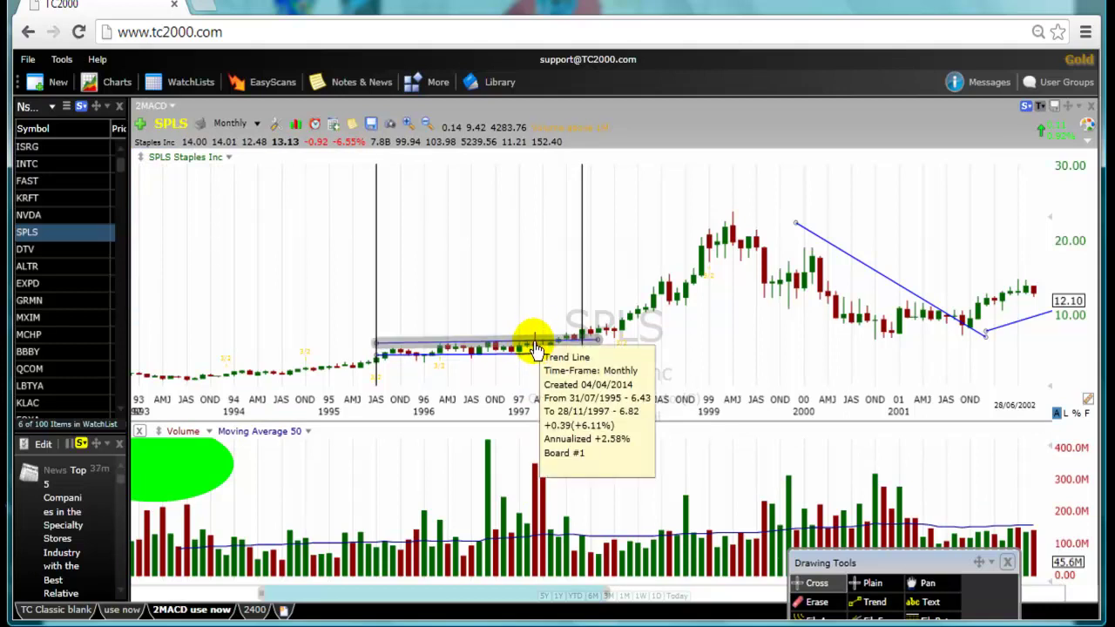
click(535, 345)
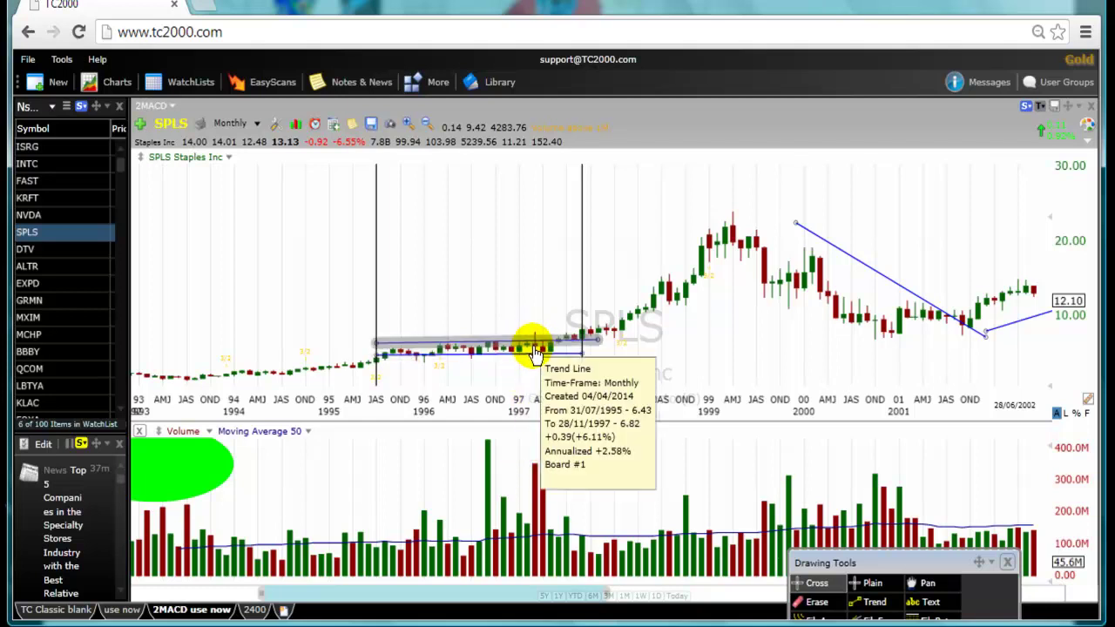
mouse_move(536, 348)
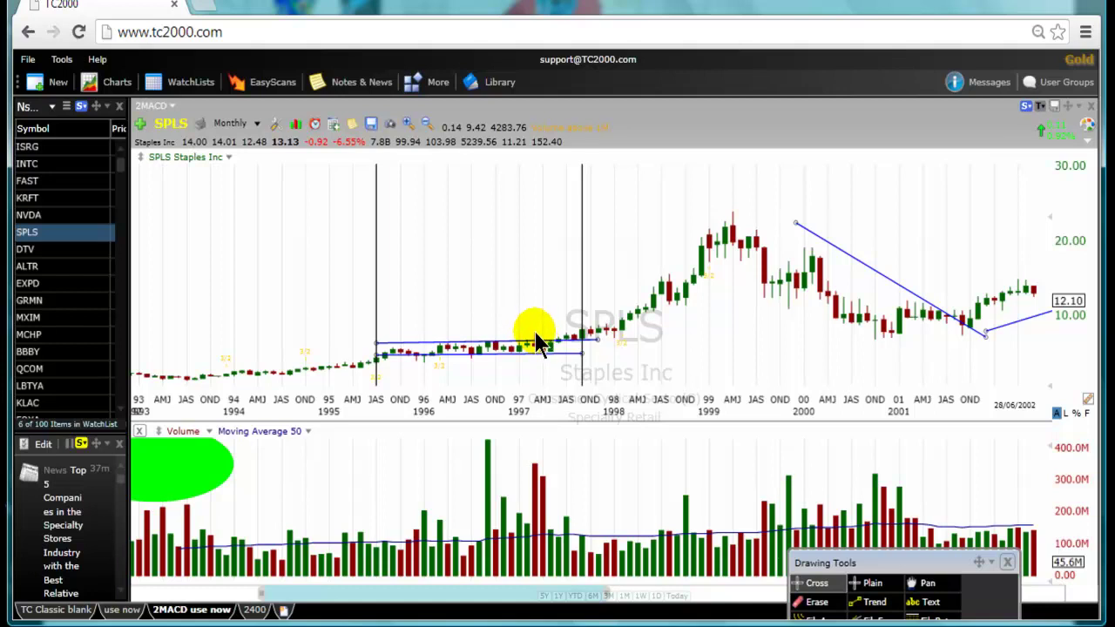
scroll(260, 359, up, 2)
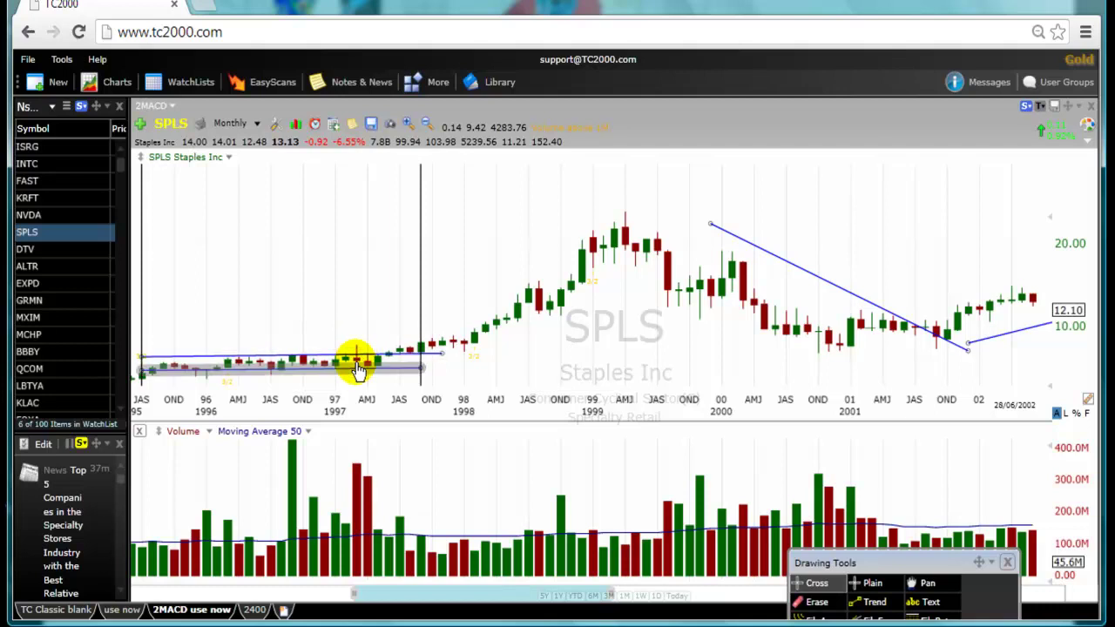
mouse_move(359, 371)
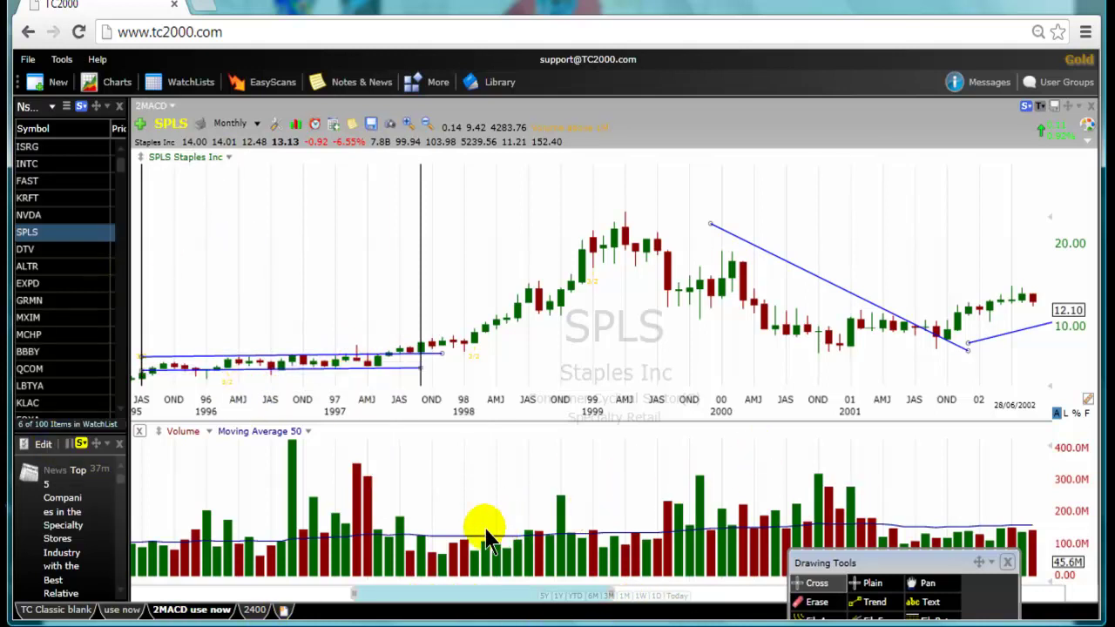
drag(911, 563, 562, 620)
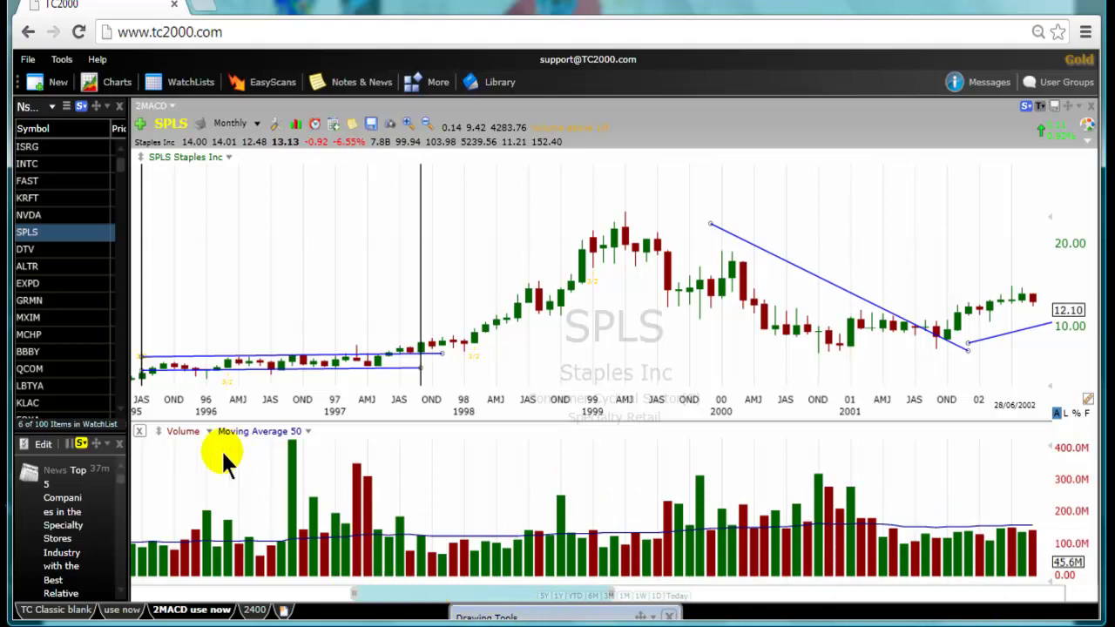
Draw a rising trend line under the prices from about the start of 1992 to the mid-1995 vertical line
scroll(225, 460, down, 5)
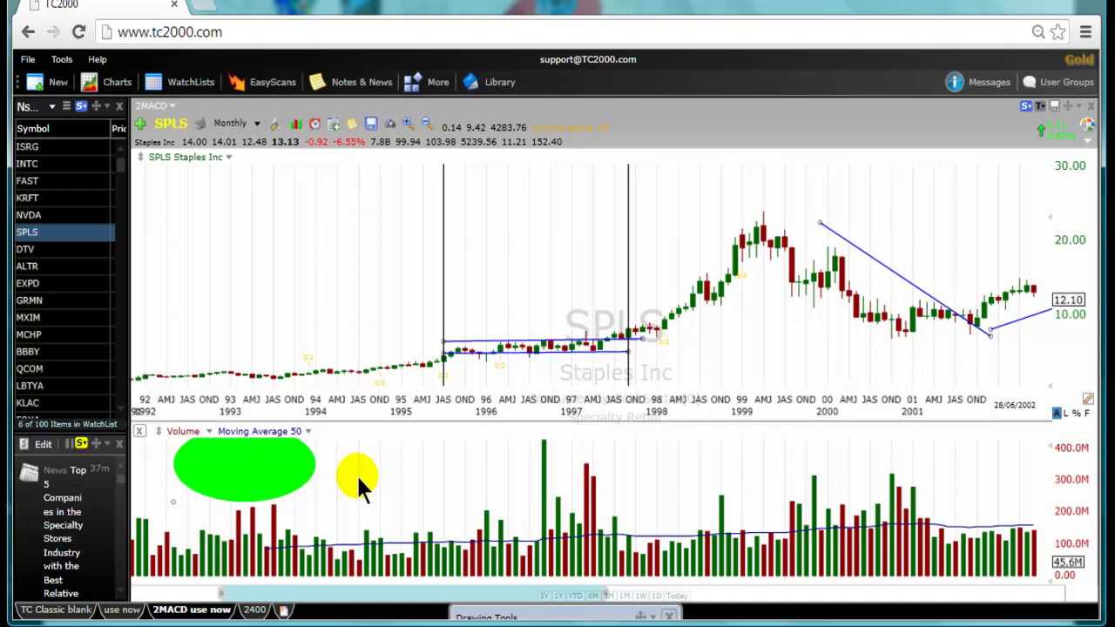
scroll(267, 253, down, 5)
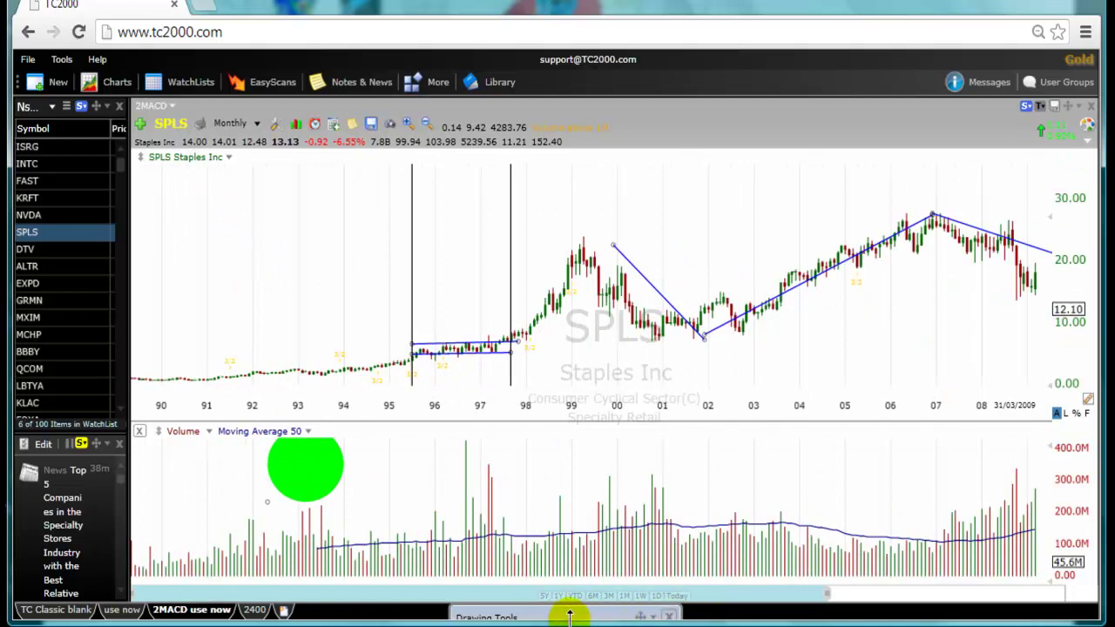
drag(560, 614, 649, 501)
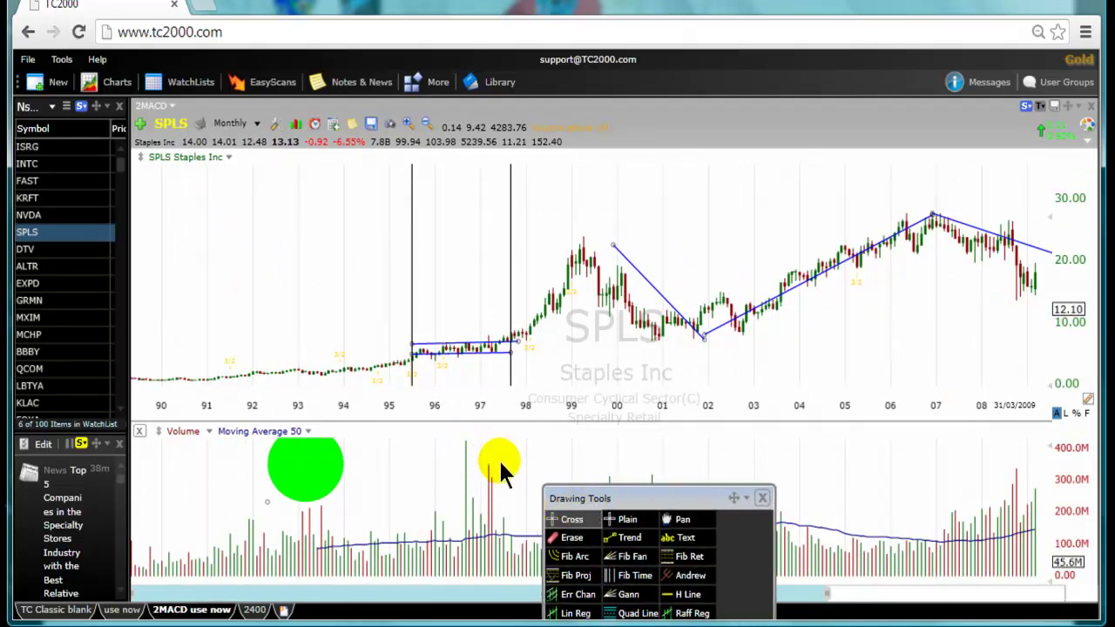
click(609, 539)
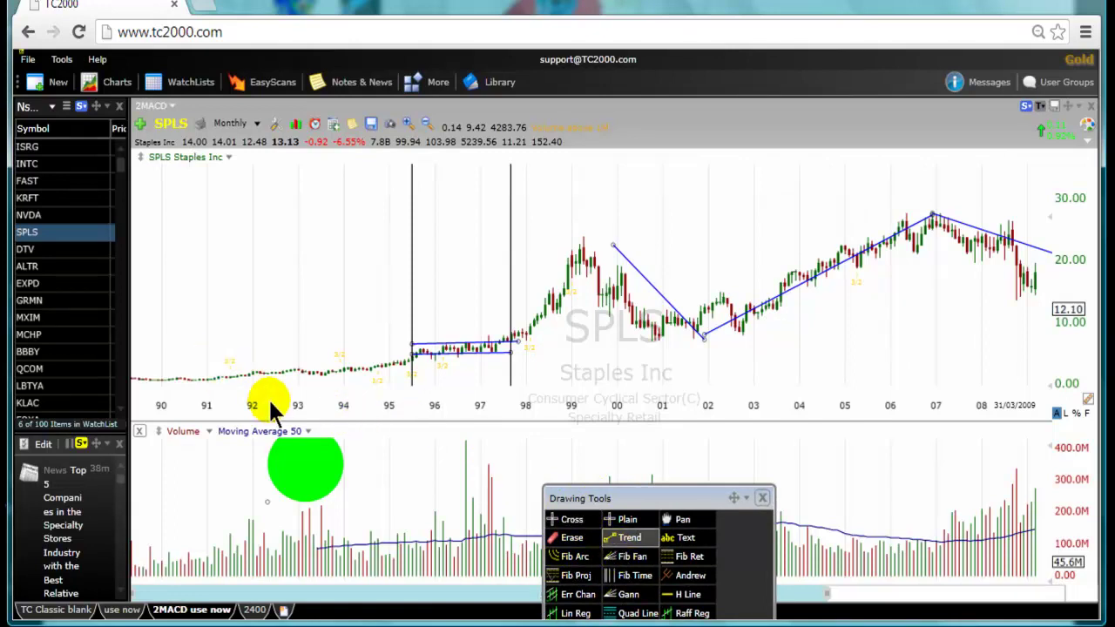
drag(249, 384, 413, 375)
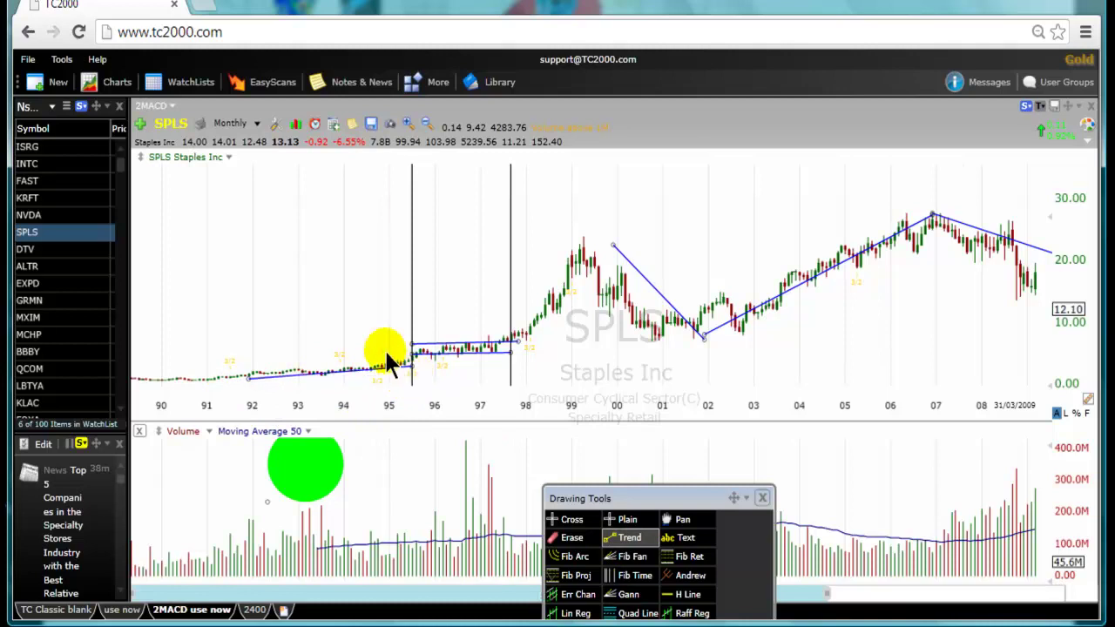
mouse_move(640, 503)
mouse_down()
mouse_move(441, 526)
mouse_move(385, 588)
mouse_up()
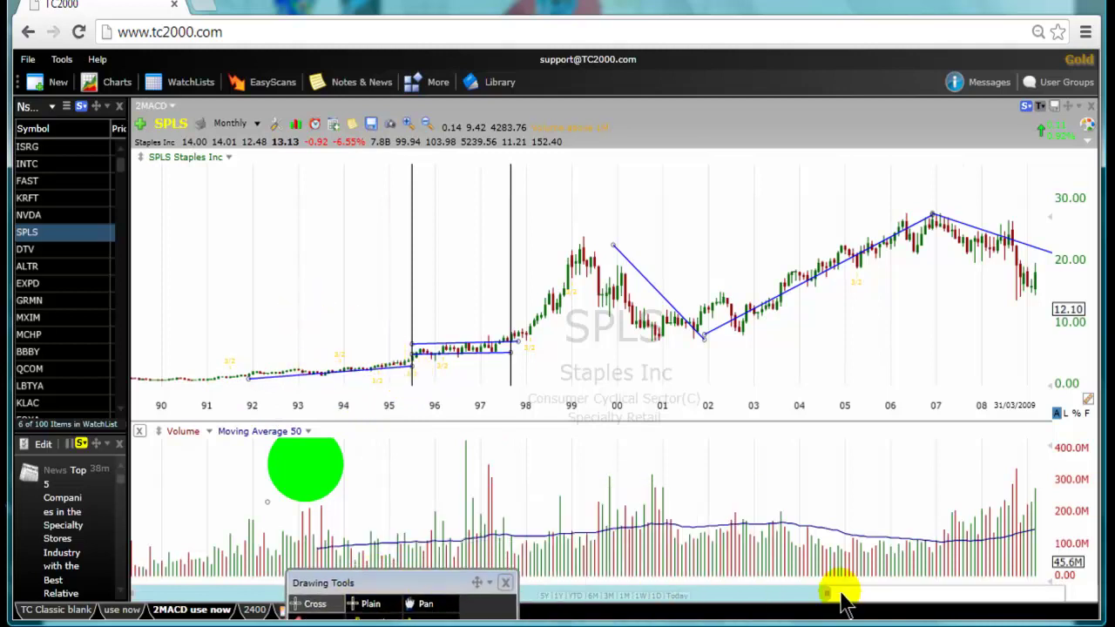
Extend the displayed chart range to August 2011 and examine the early uptrend and the 1995–1997 channel
drag(902, 586, 910, 584)
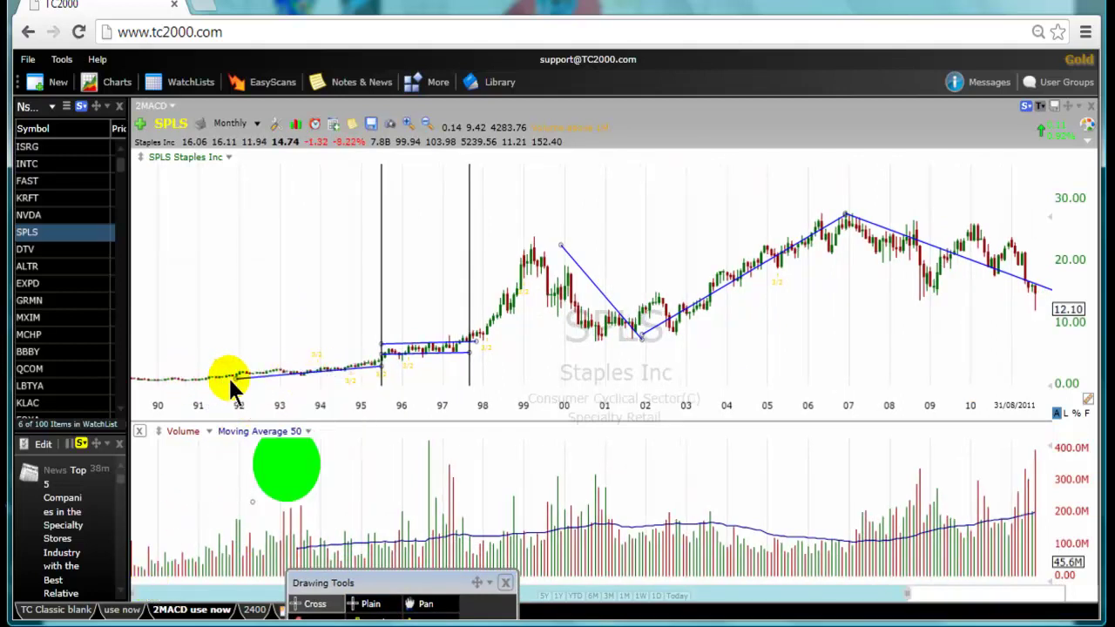
mouse_move(390, 352)
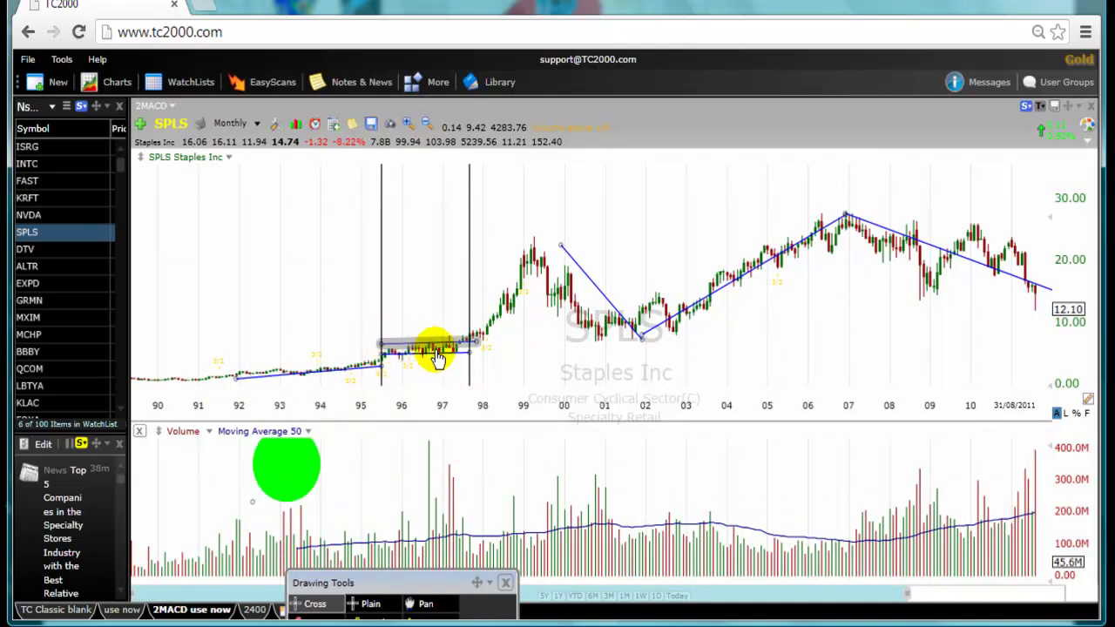
mouse_move(461, 356)
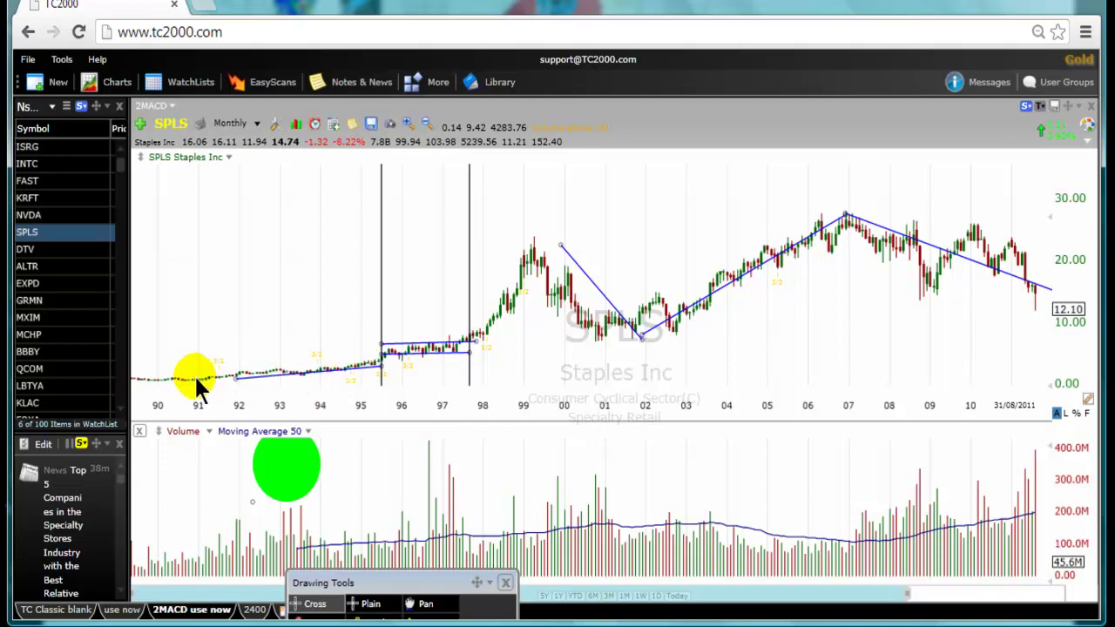
click(396, 359)
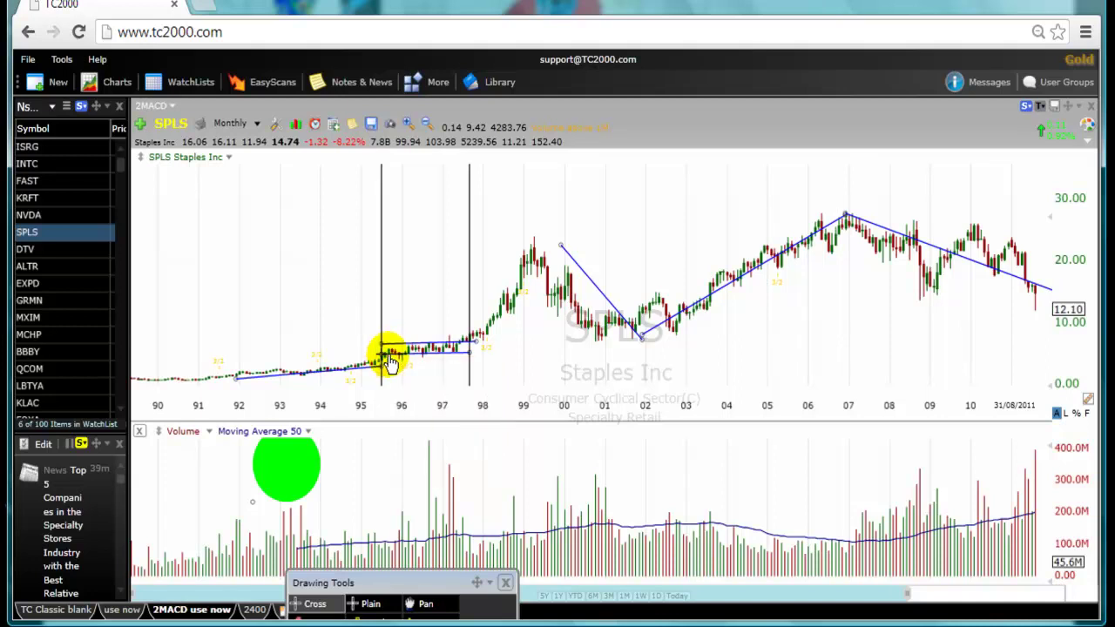
mouse_move(390, 362)
mouse_down()
mouse_move(391, 343)
mouse_move(393, 354)
mouse_move(473, 343)
mouse_up()
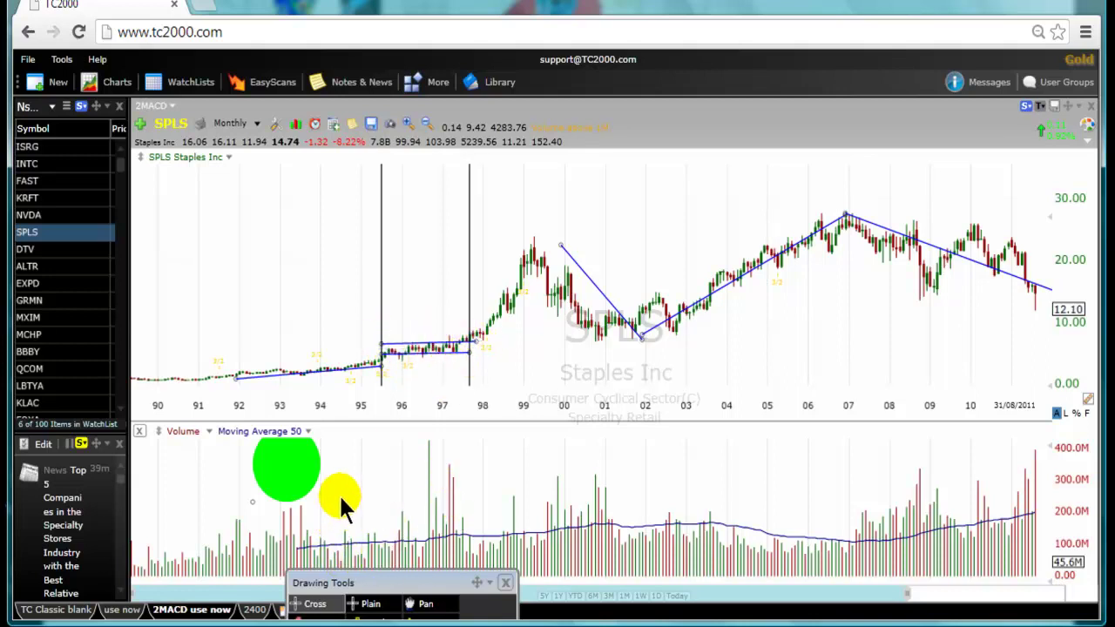
Narrow the chart range to end in July 2000 and draw a nearly flat trend line across the volume bars from about July 1994 to August 1996
scroll(340, 505, up, 2)
drag(374, 583, 139, 607)
drag(915, 594, 543, 589)
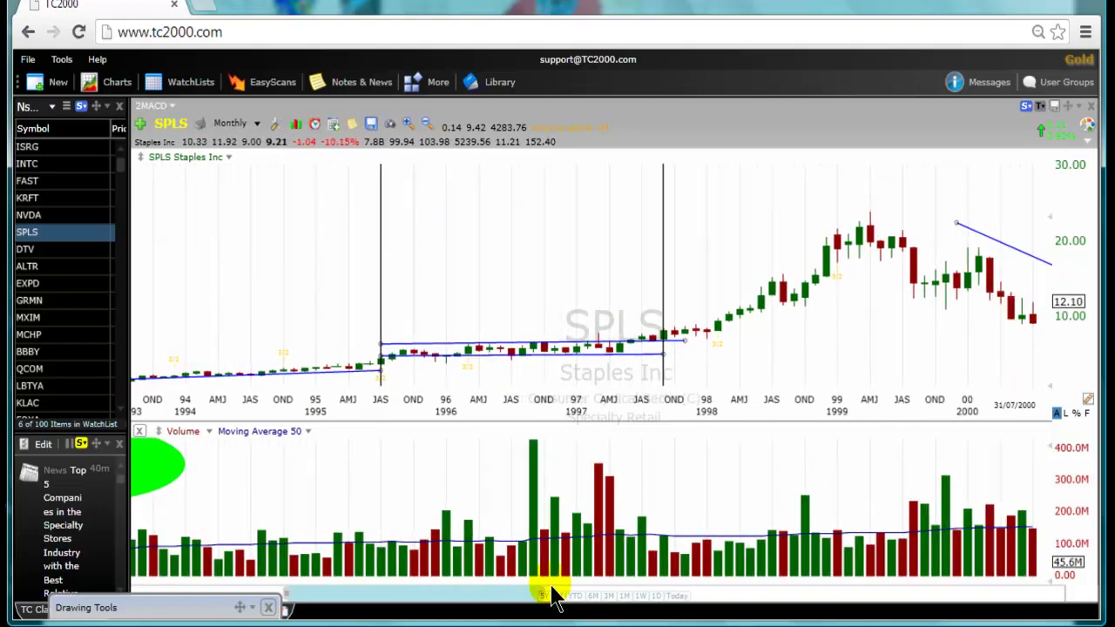
mouse_move(186, 608)
mouse_down()
mouse_move(791, 490)
mouse_move(930, 483)
mouse_up()
click(875, 522)
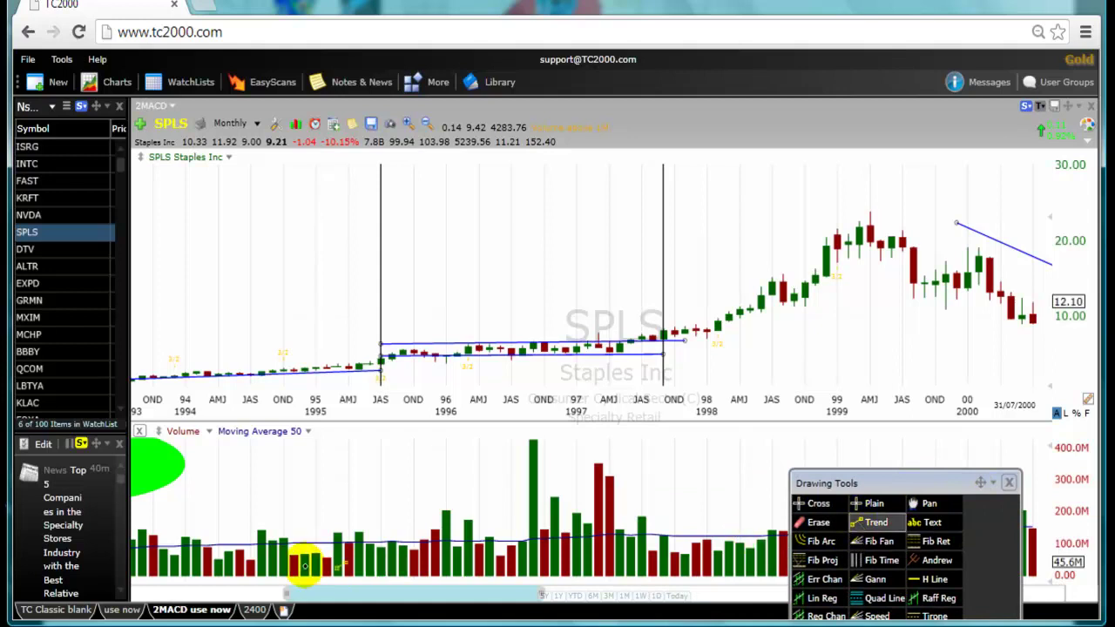
drag(250, 526, 520, 528)
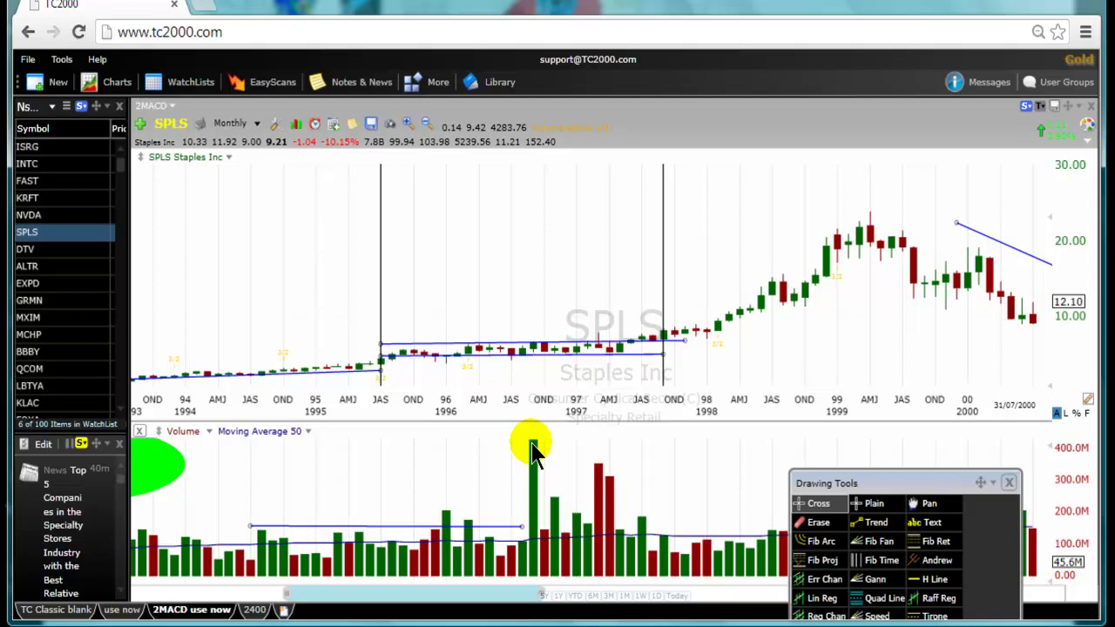
Examine the volume trend line's details and the price bars between the two channel lines from 1995 to 1997
mouse_move(333, 533)
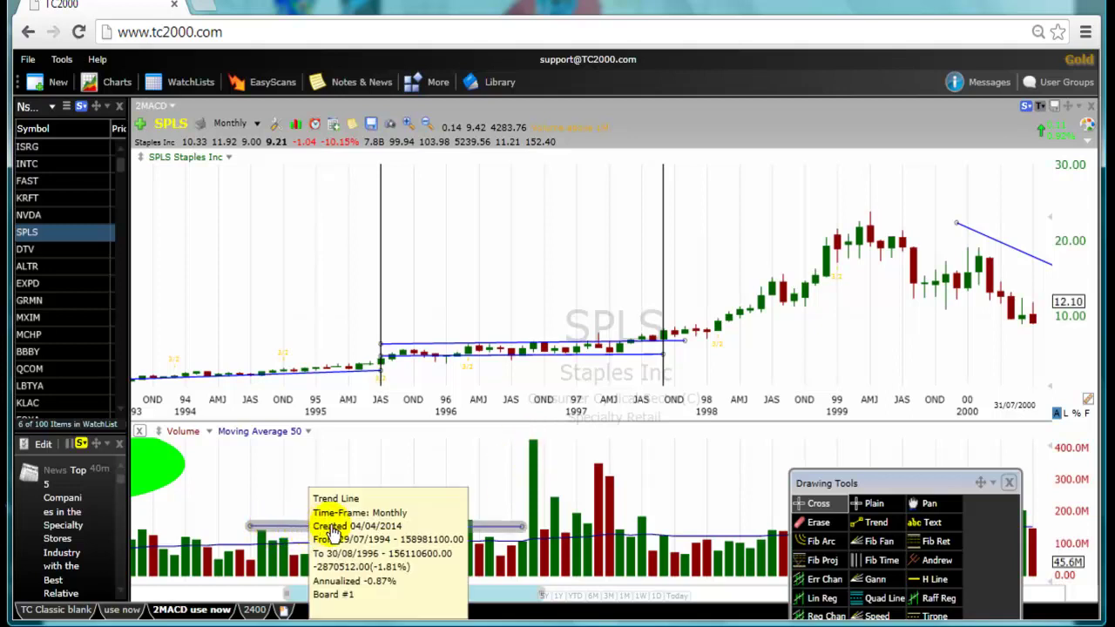
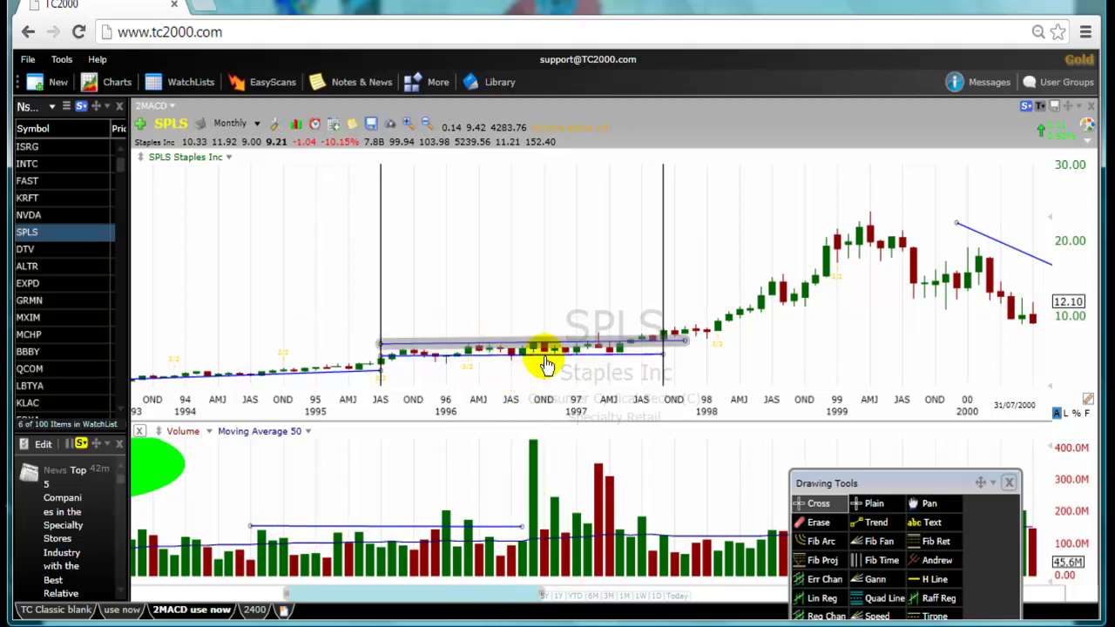
mouse_move(562, 359)
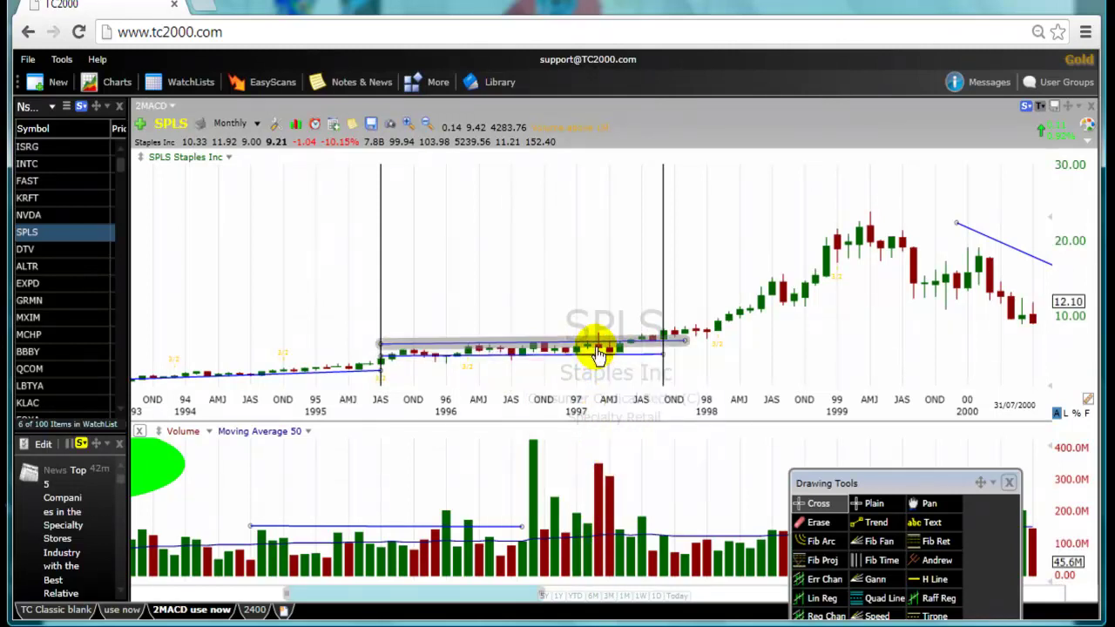
mouse_move(598, 356)
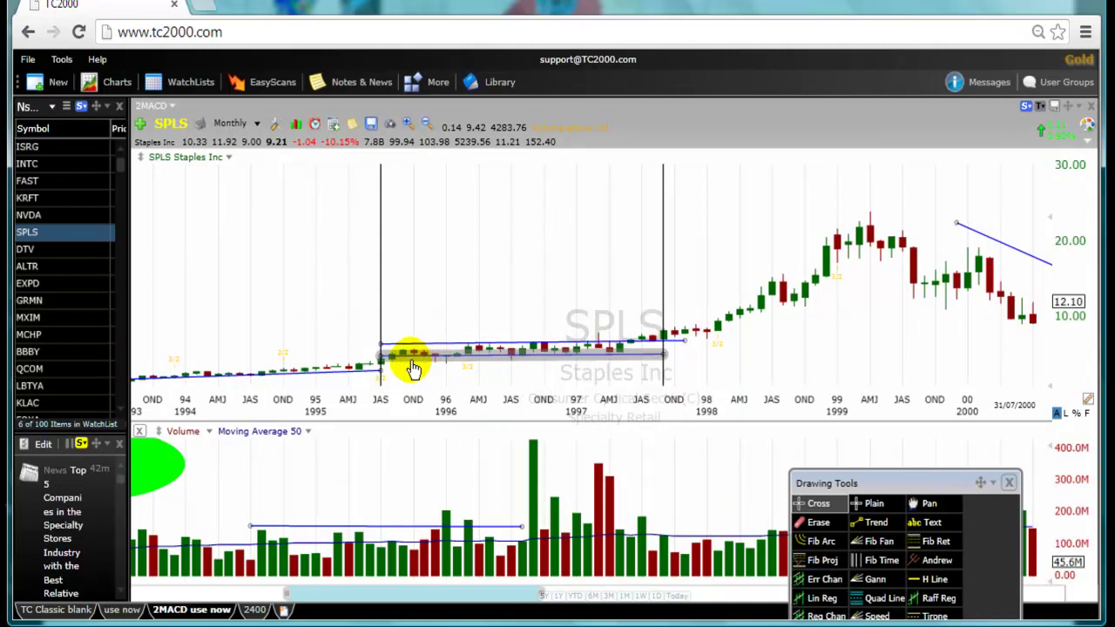
mouse_move(406, 369)
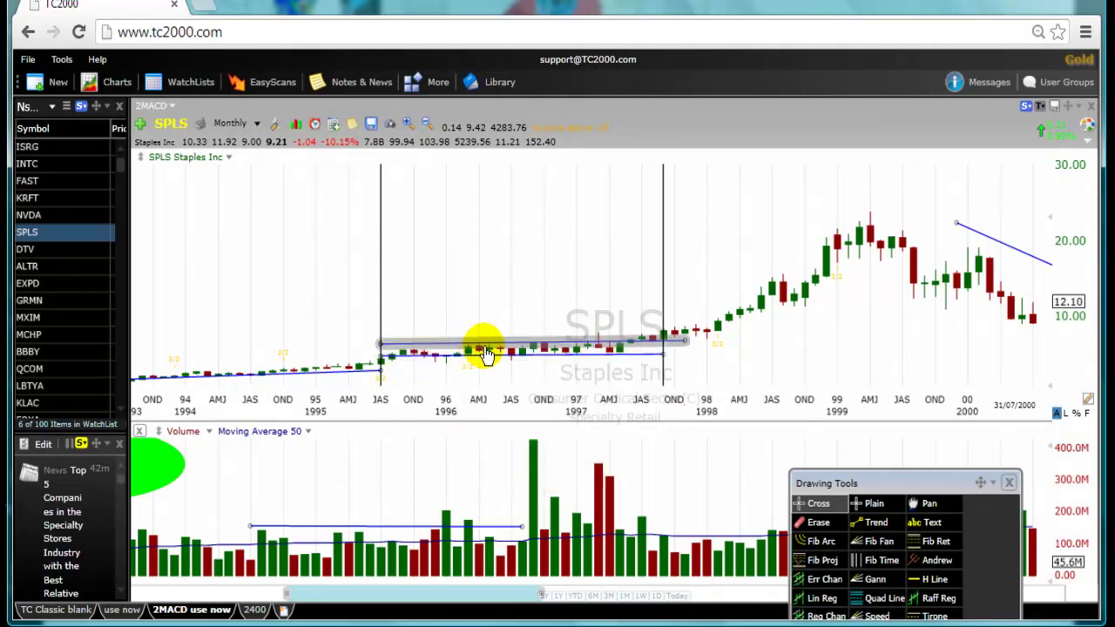
mouse_move(517, 350)
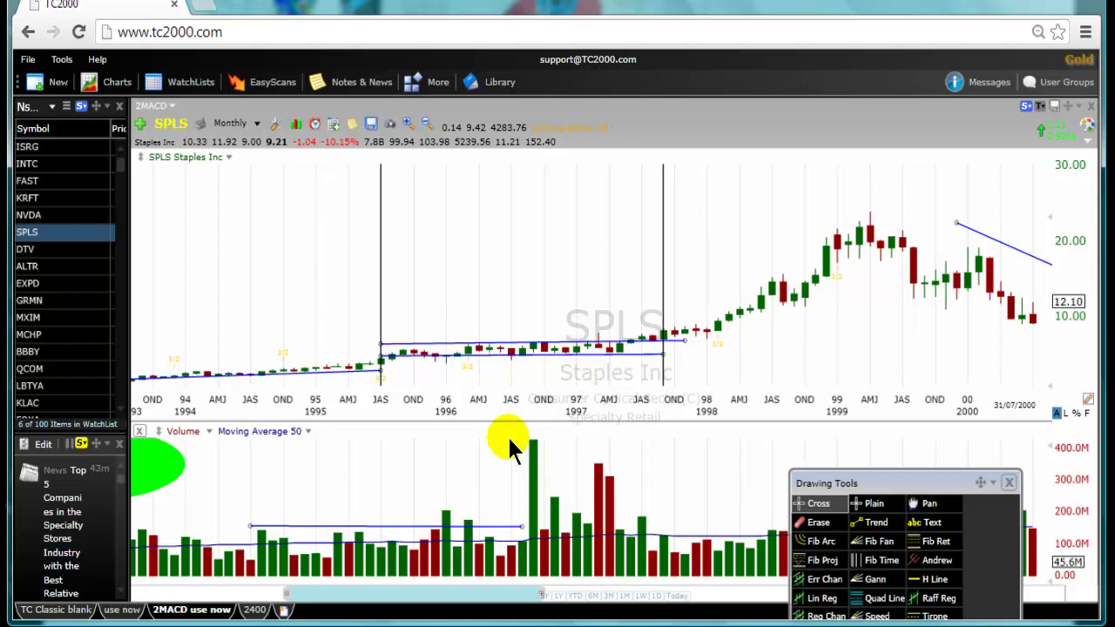
Draw two short trend lines from the channel's upper line at about February 1997, one rising to about April and one falling to about May
click(874, 523)
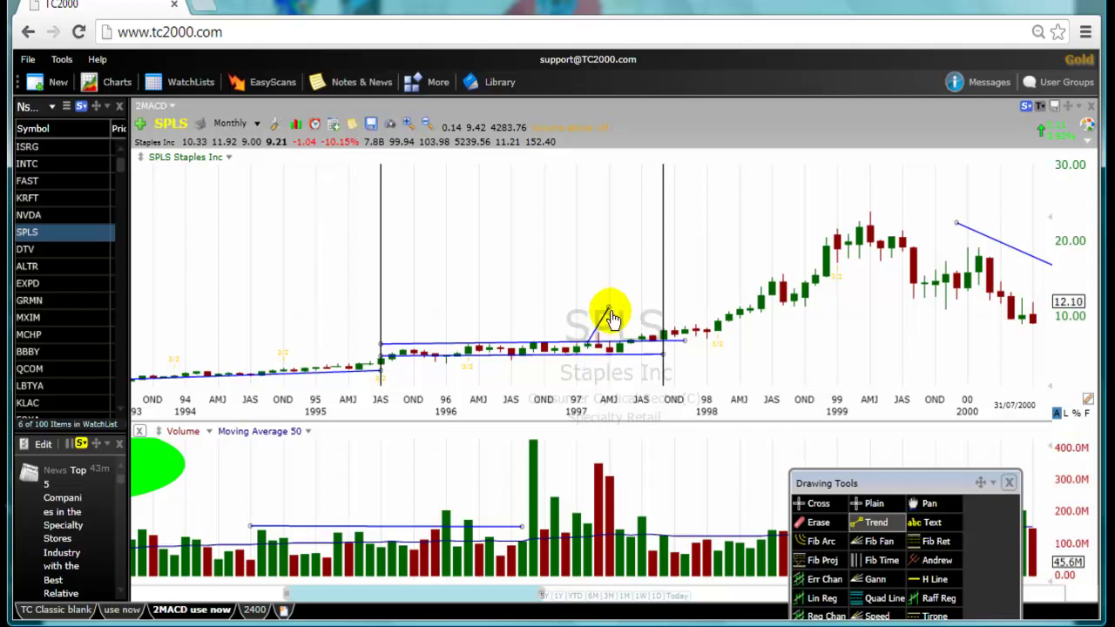
key(Escape)
mouse_move(595, 340)
mouse_down()
mouse_move(586, 342)
mouse_move(598, 369)
mouse_move(581, 349)
mouse_move(617, 381)
mouse_up()
click(872, 523)
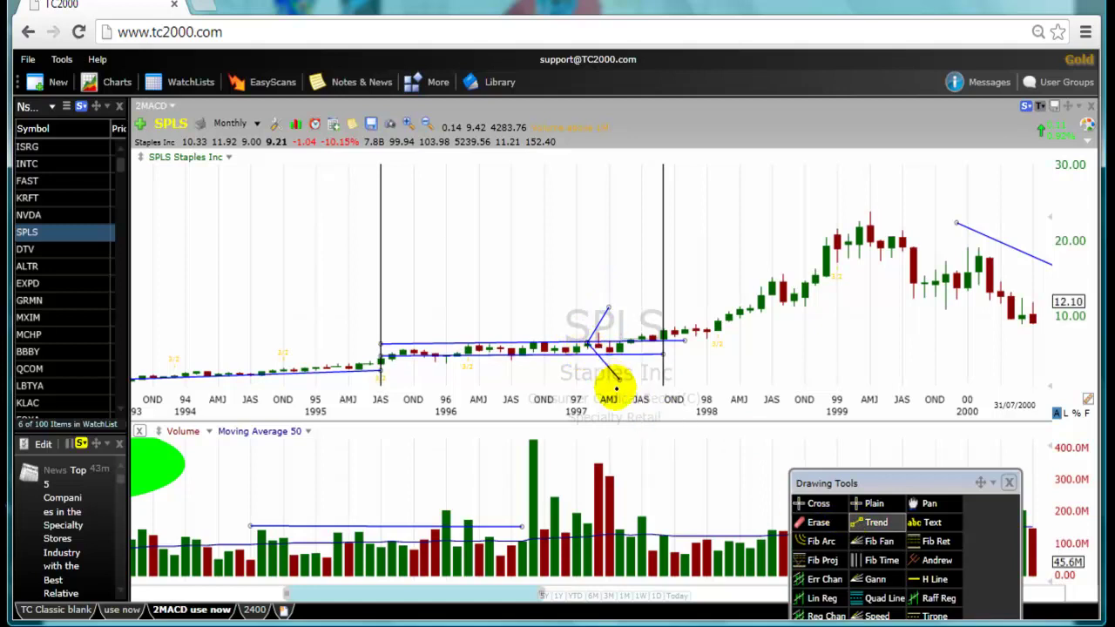
key(Escape)
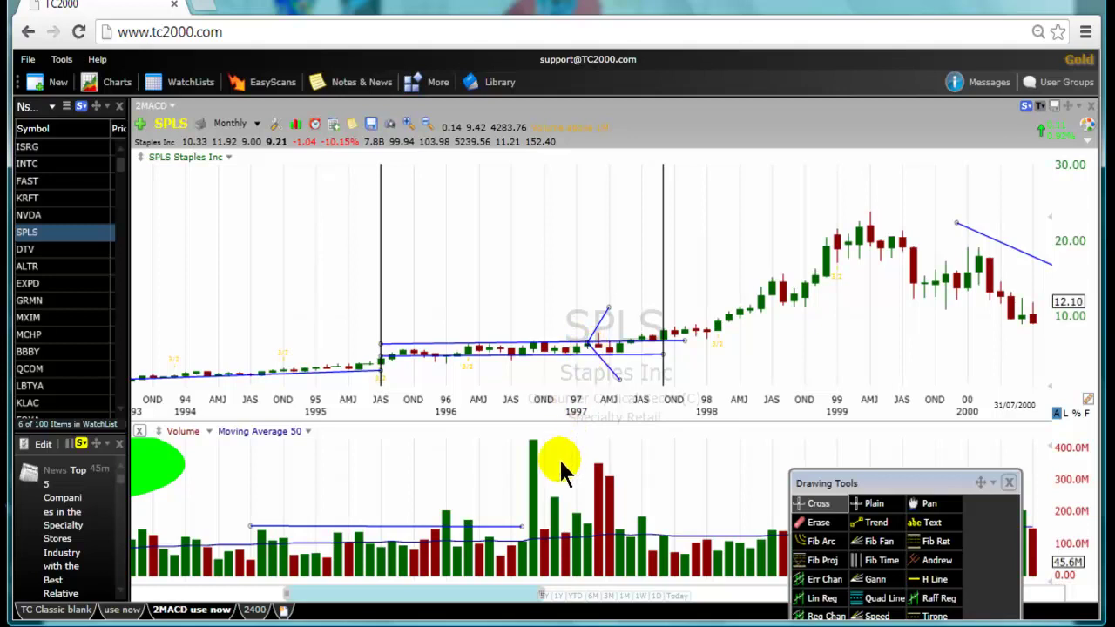
Raise the drawing palette and draw an ellipse over the tall volume spike of late 1996
click(410, 357)
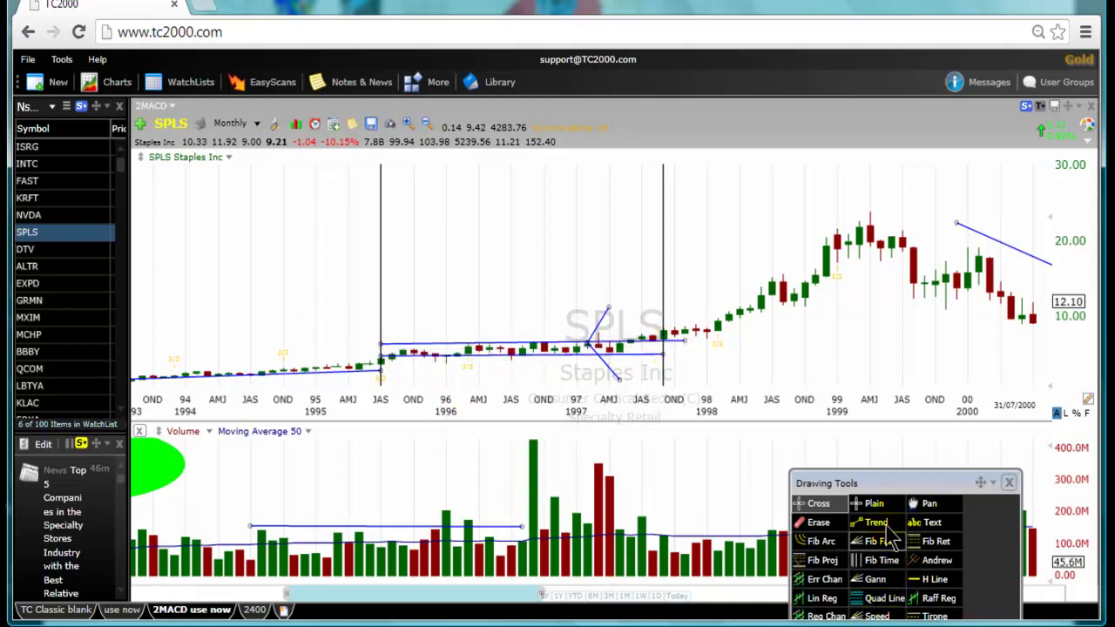
drag(876, 469, 877, 383)
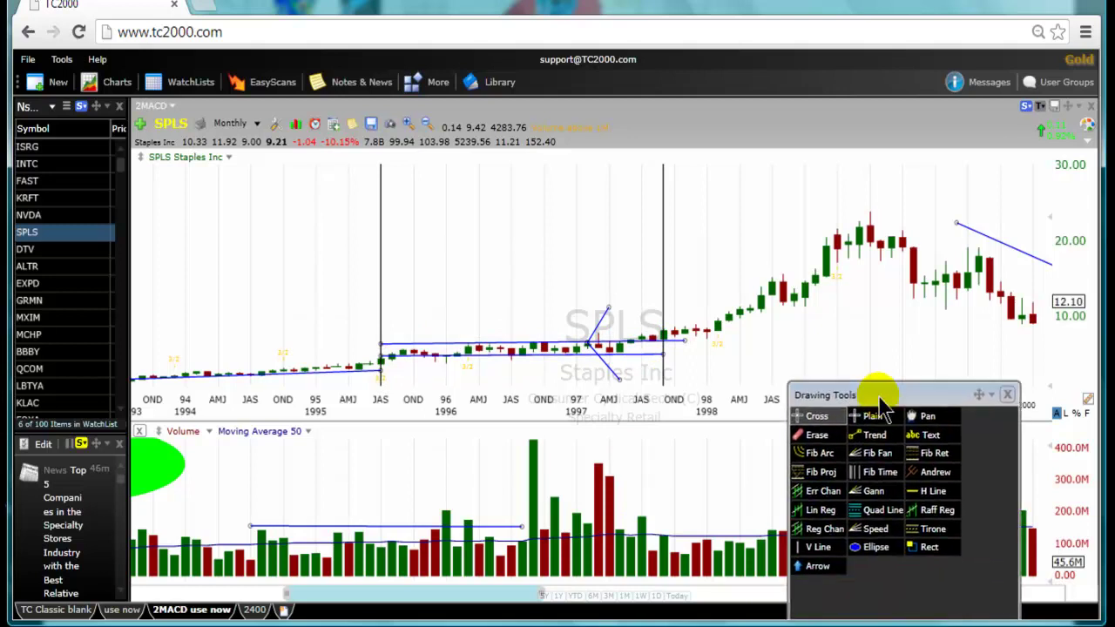
click(863, 549)
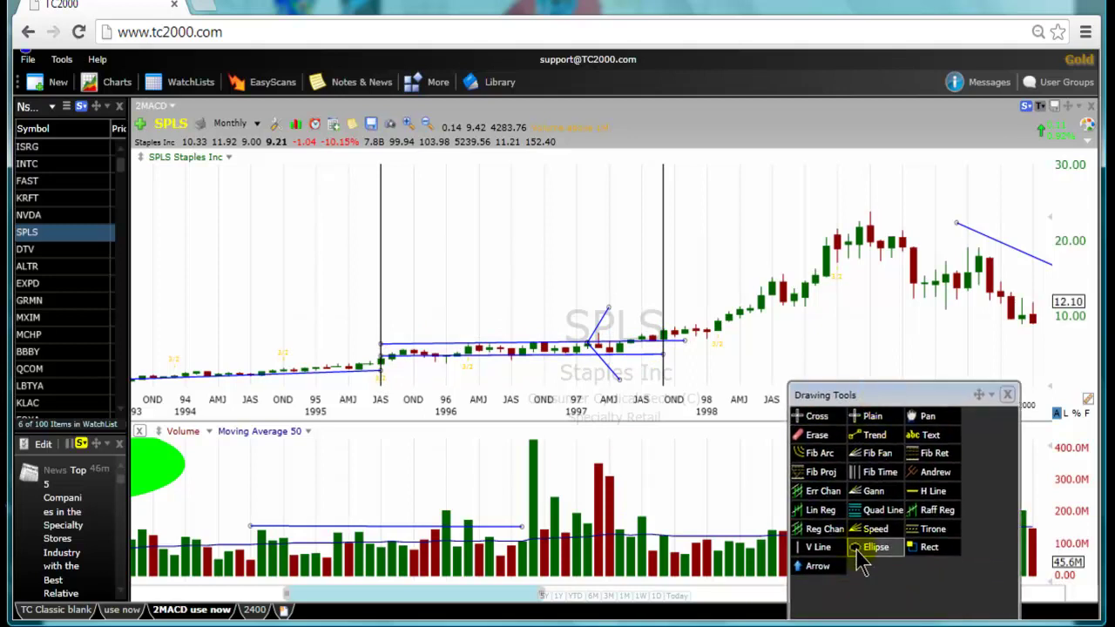
drag(564, 440, 501, 503)
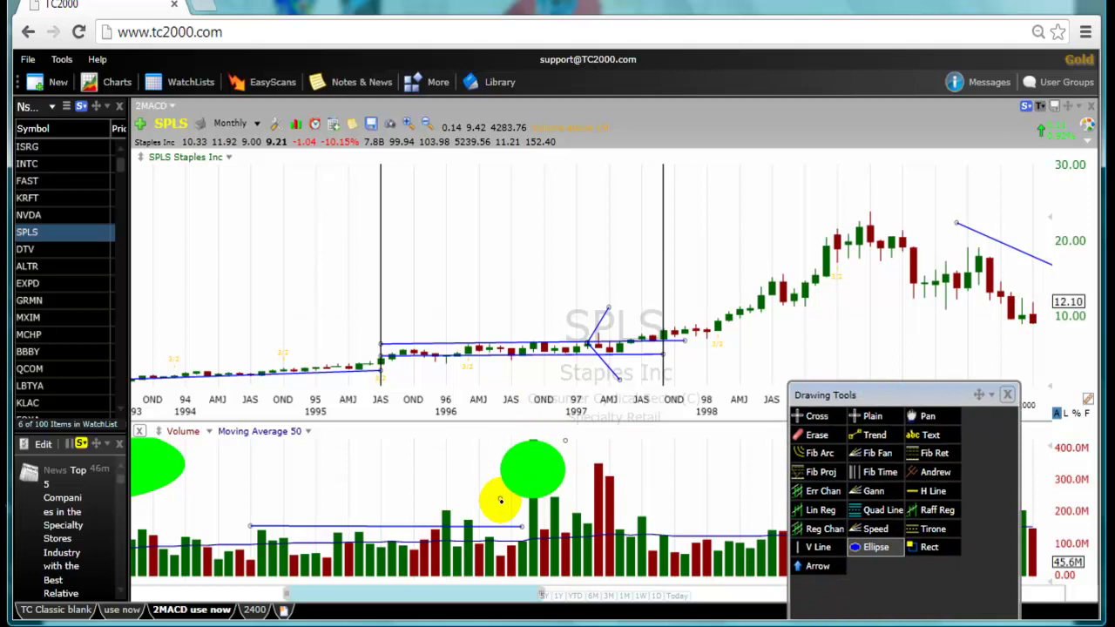
Draw a small ellipse just below the price bars at the start of 1998
mouse_move(901, 393)
mouse_down()
mouse_move(781, 426)
mouse_move(792, 503)
mouse_move(792, 480)
mouse_move(832, 465)
mouse_up()
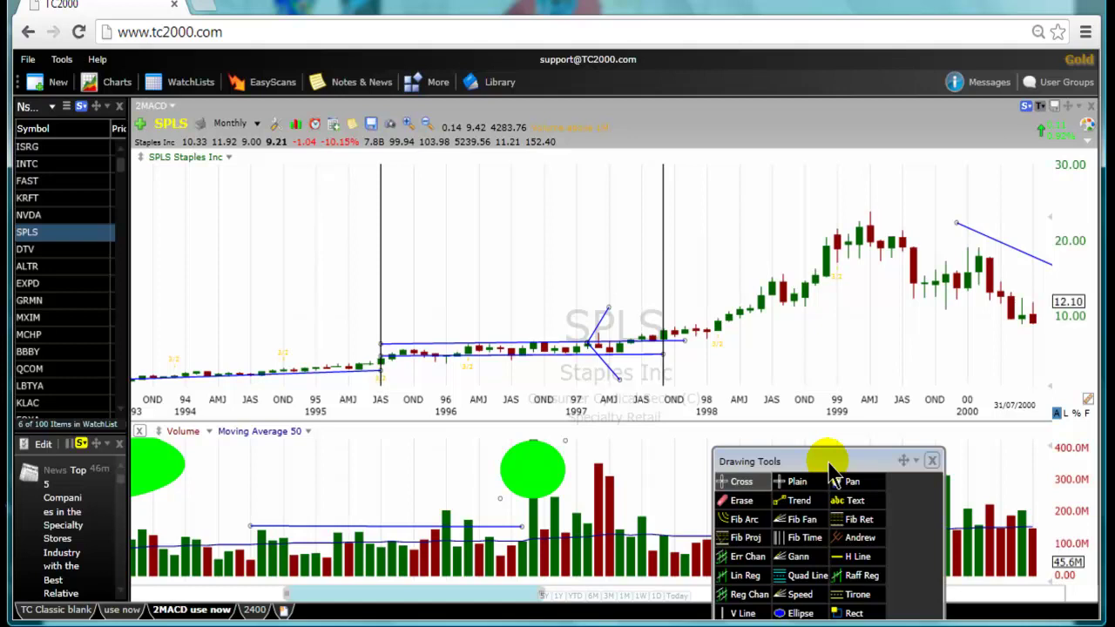
click(795, 613)
drag(728, 328, 696, 351)
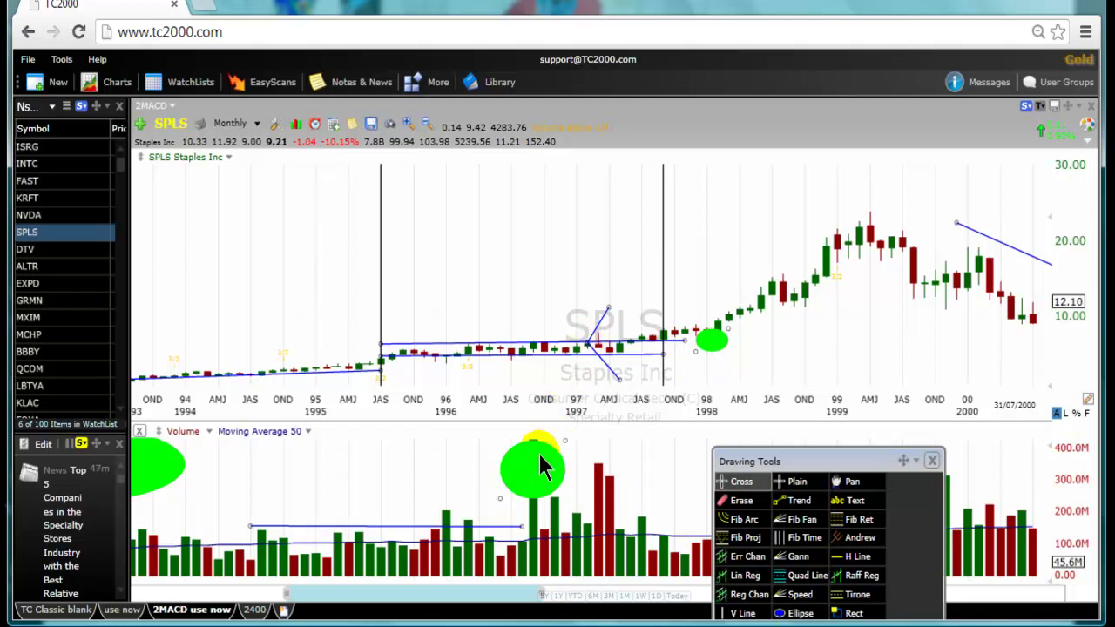
Move the ellipse off the late-1996 volume spike to the empty space above the volume bars around late 1995
mouse_move(720, 346)
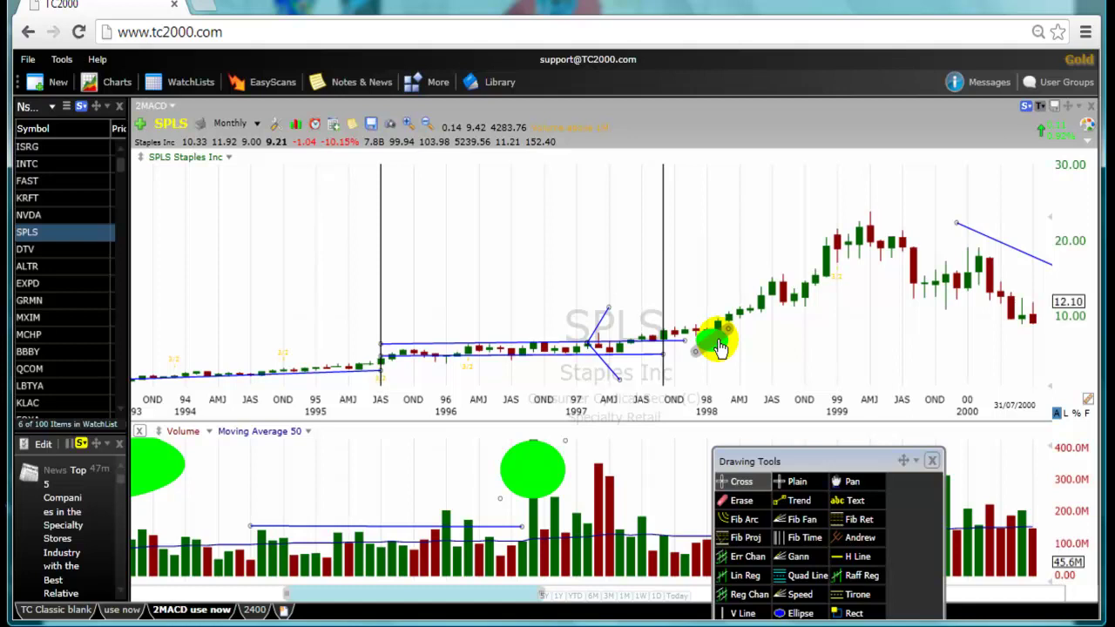
drag(533, 477, 423, 464)
click(535, 455)
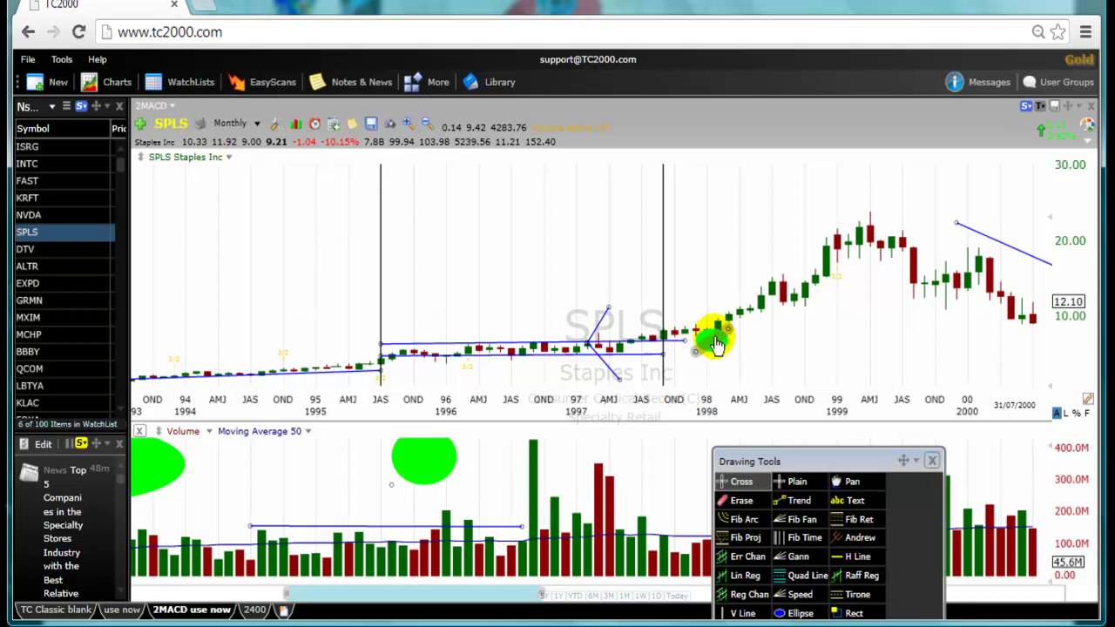
Move the drawing palette off the volume bars and examine the 1998 ellipse, the volume trend line and the channel's price bars up to early 1997
mouse_move(715, 345)
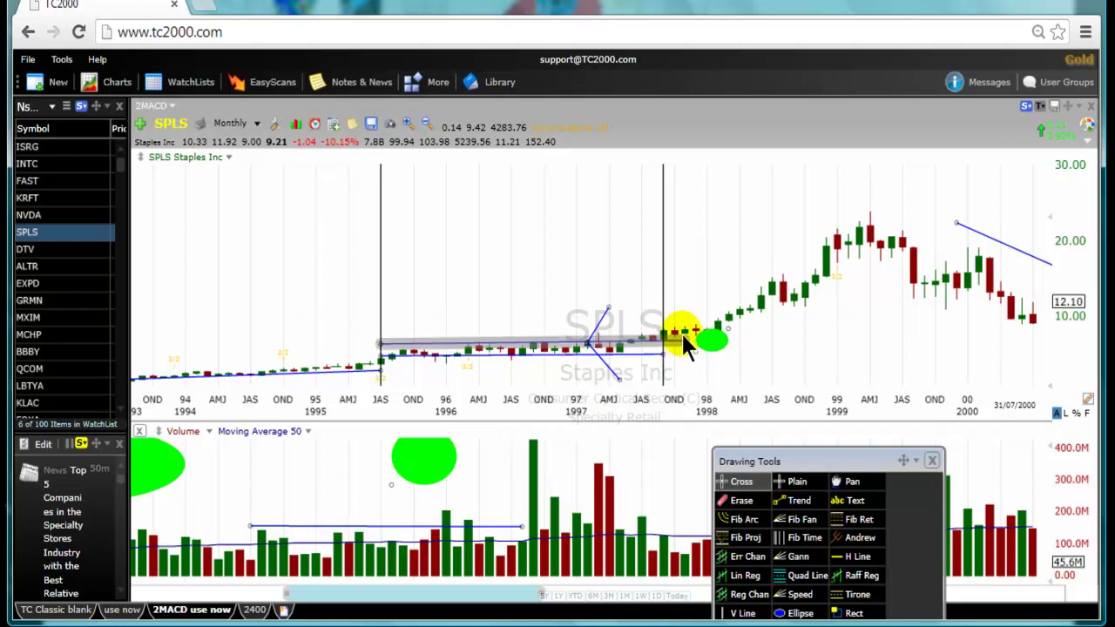
mouse_move(713, 347)
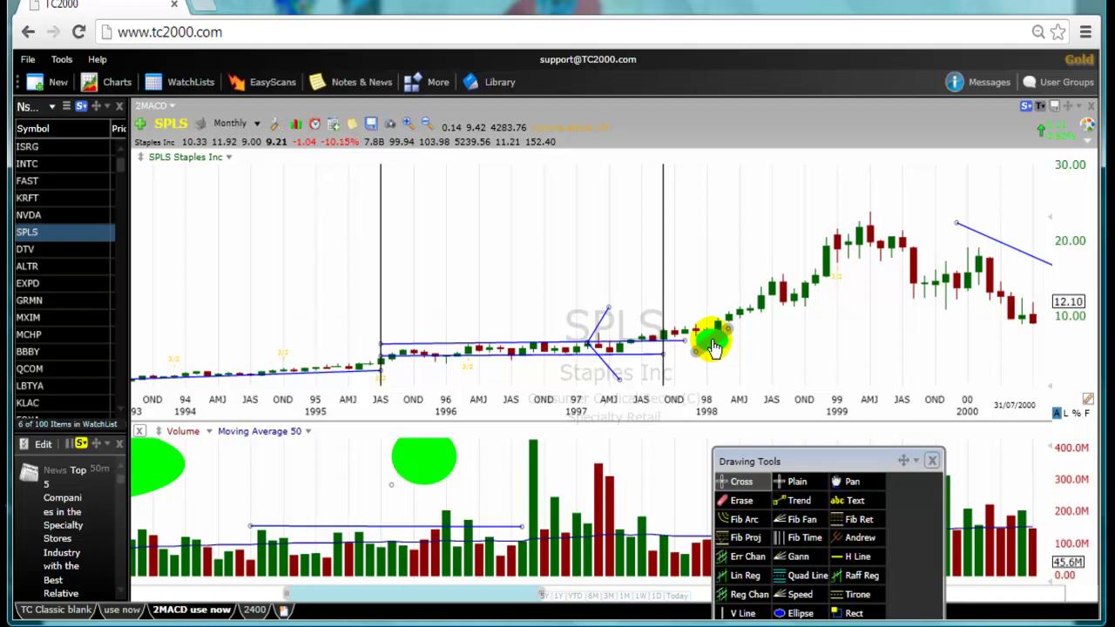
drag(791, 461, 597, 605)
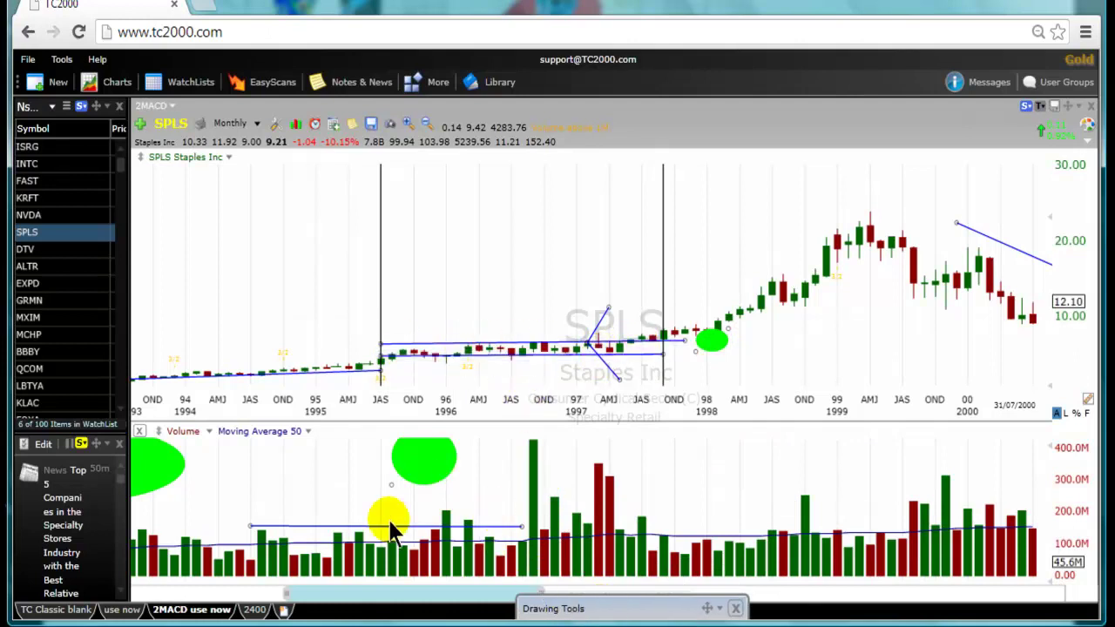
mouse_move(506, 533)
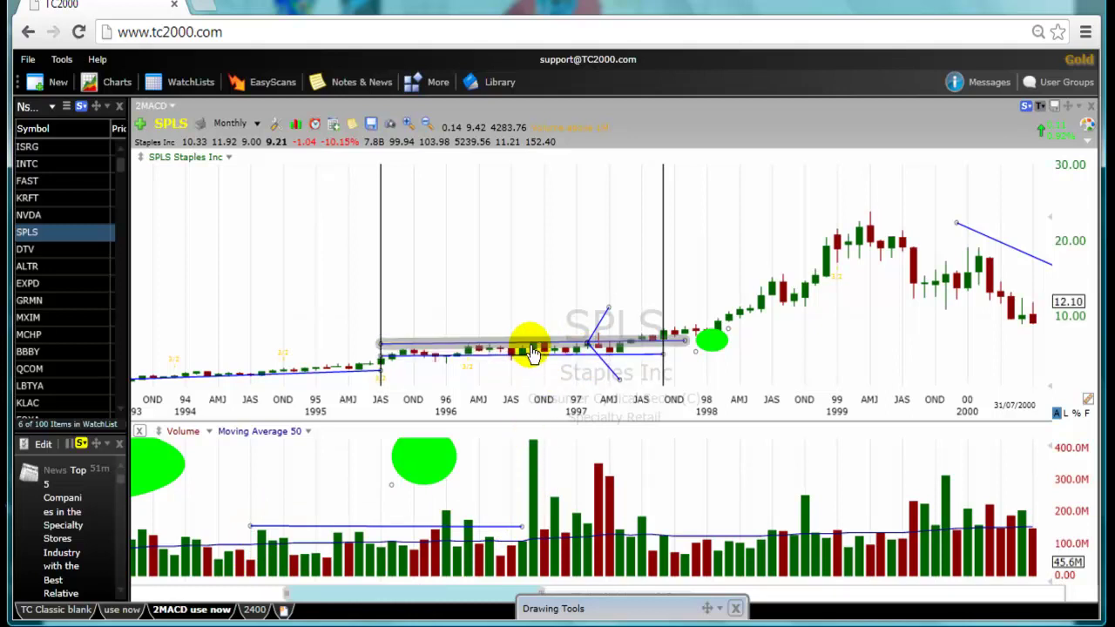
mouse_move(534, 355)
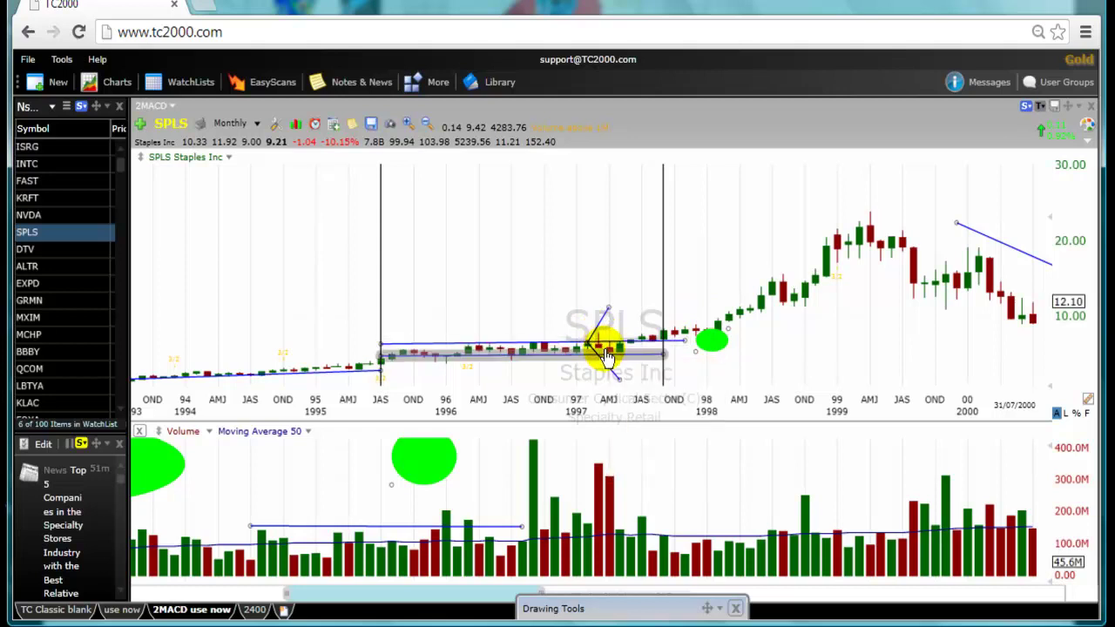
mouse_move(600, 355)
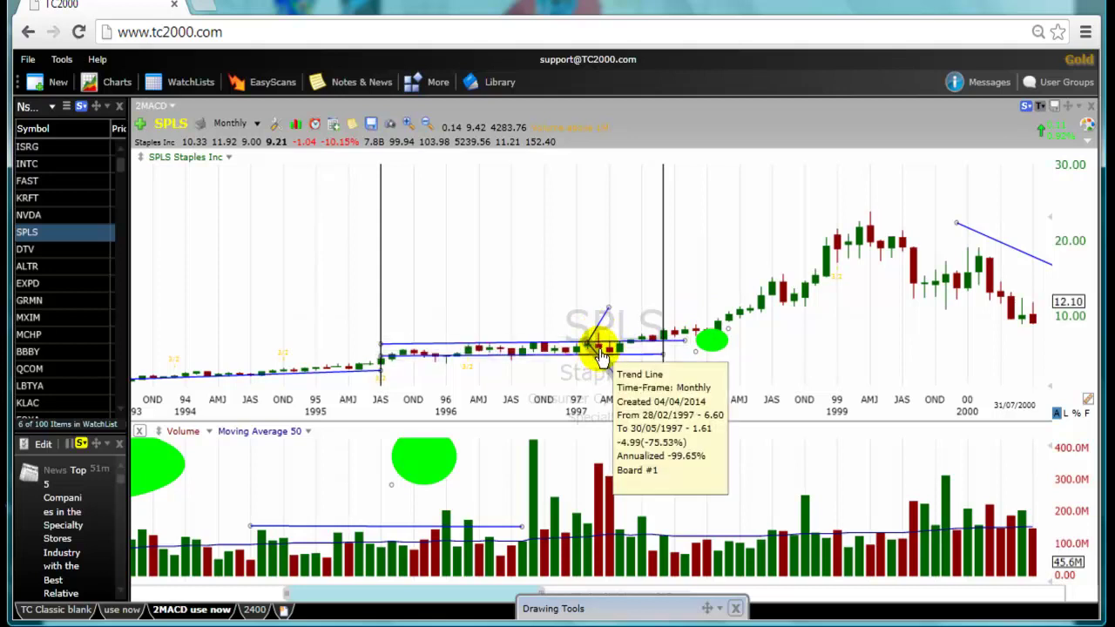
Widen the chart range to October 2003 and shift the early rising trend line slightly earlier, ending just before the mid-1995 vertical line
scroll(249, 232, down, 4)
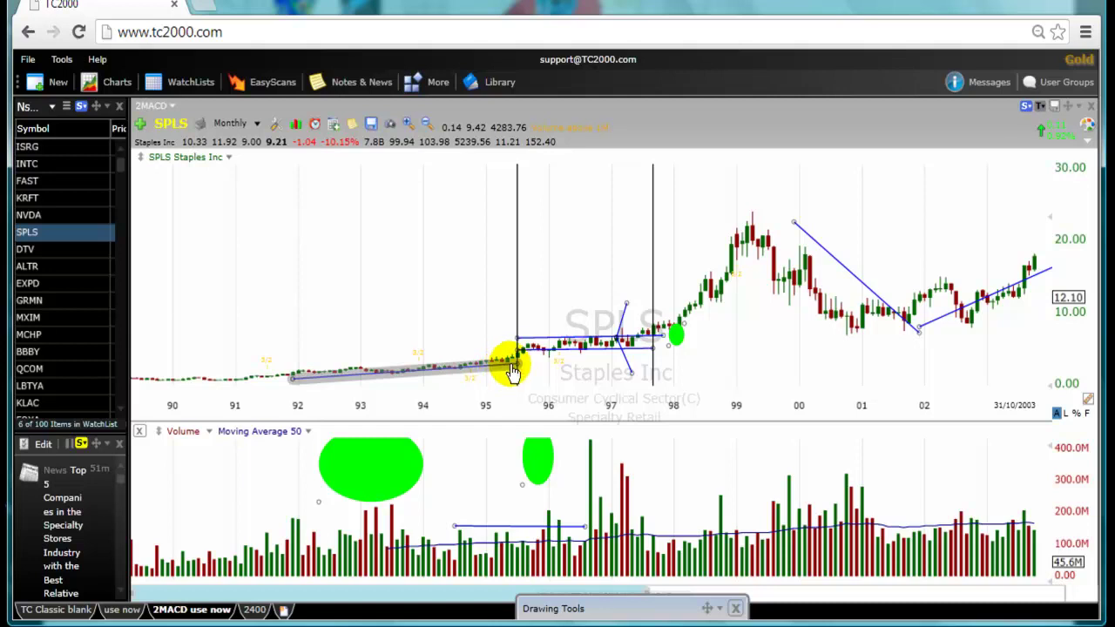
mouse_move(505, 373)
mouse_down()
mouse_move(494, 350)
mouse_move(504, 364)
mouse_move(495, 375)
mouse_up()
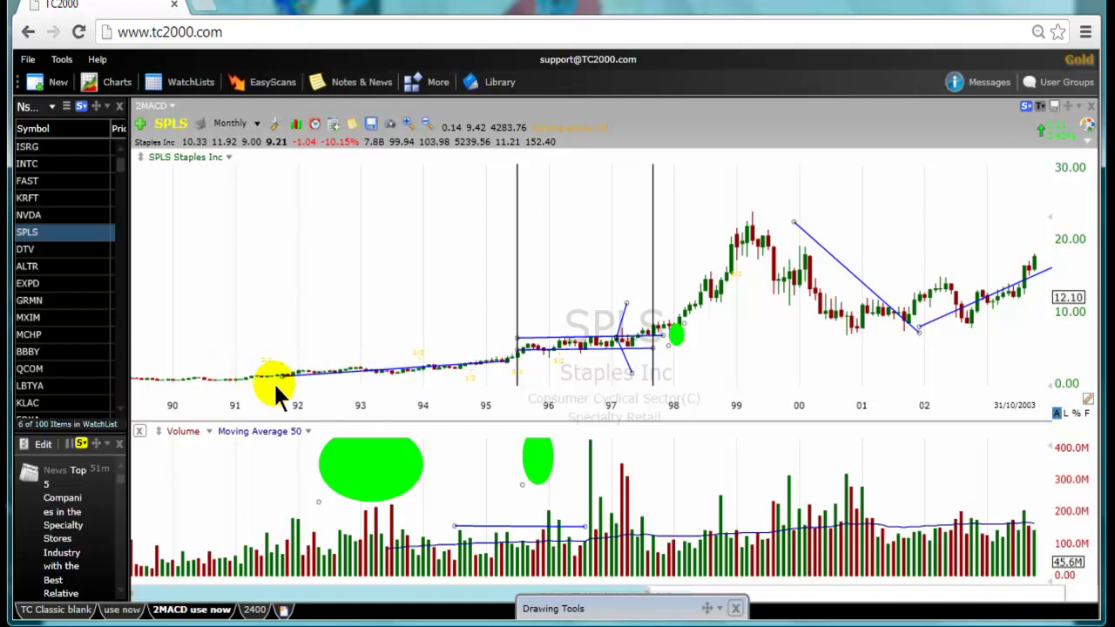
Draw a steep rising trend line in the empty area above the prices, from about early 1990 to late 1992
click(596, 607)
click(584, 478)
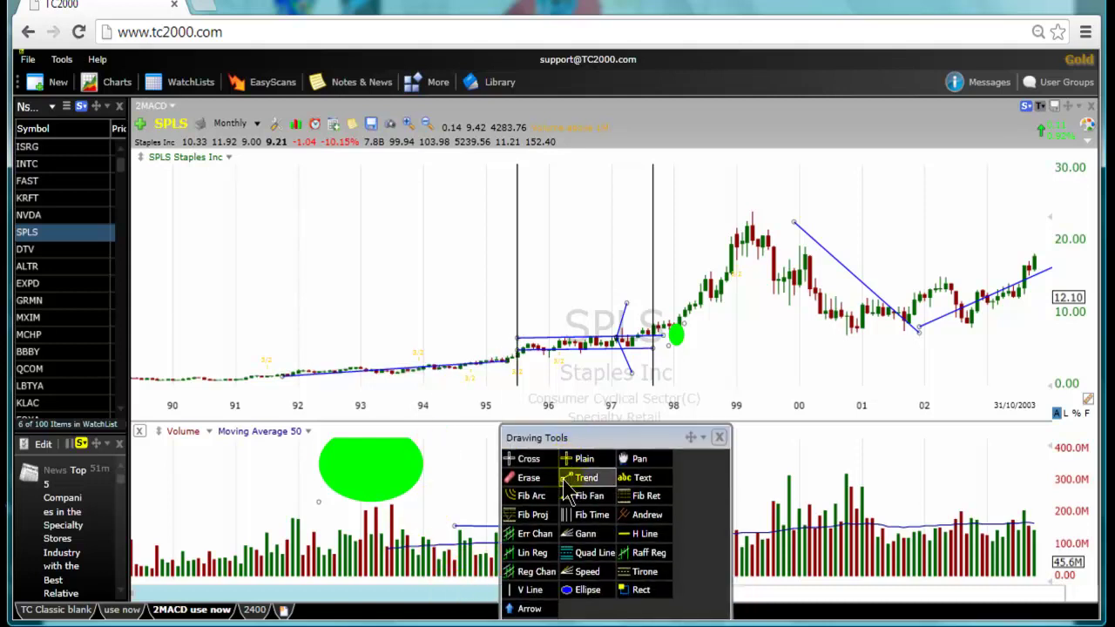
drag(184, 344, 355, 264)
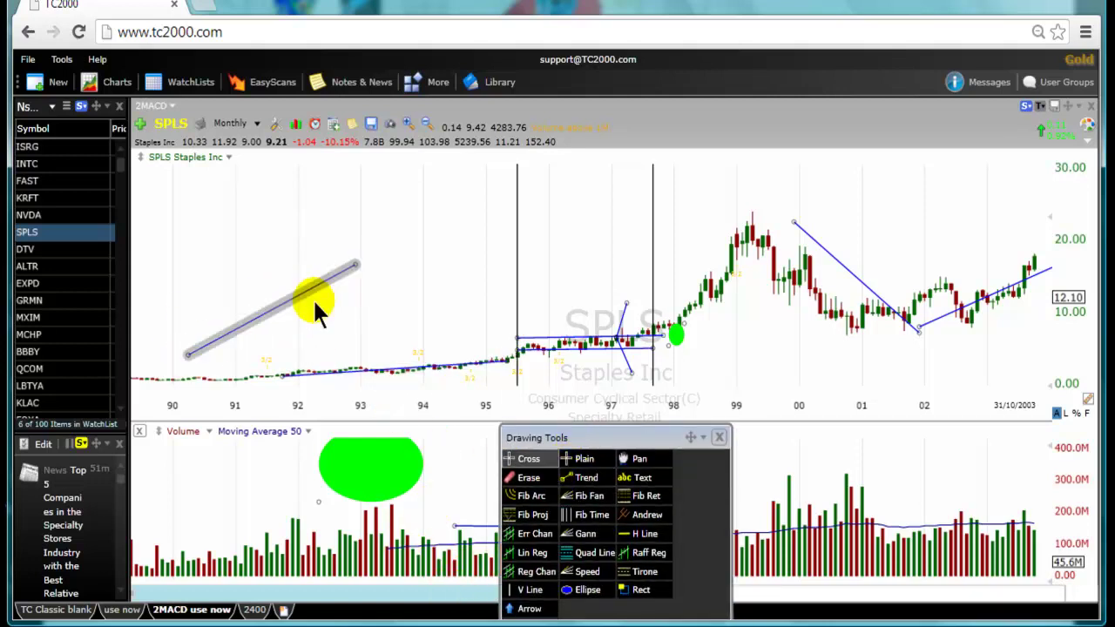
click(348, 272)
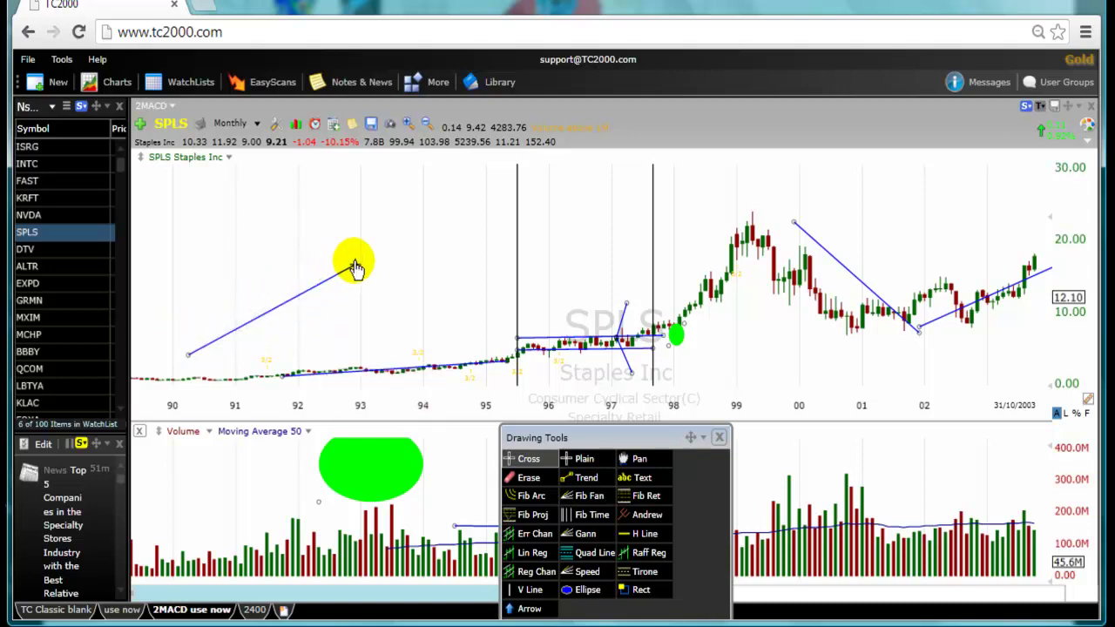
Extend the steep line's upper end with a flat trend line to about early 1996 and move the drawing palette off the 1995–1997 volume bars
click(582, 478)
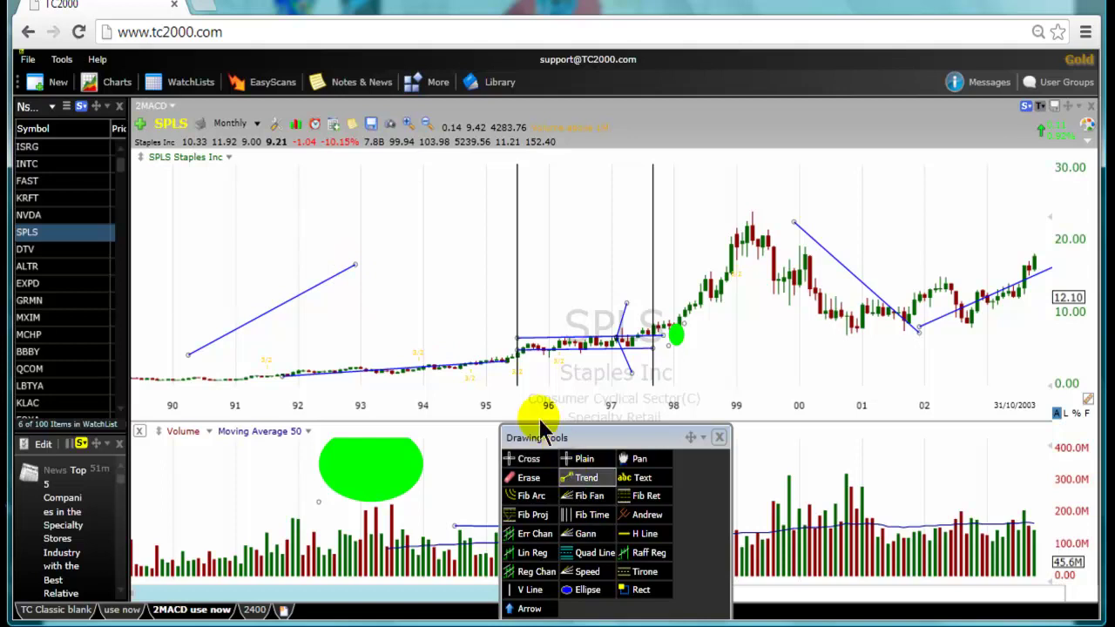
drag(356, 265, 550, 264)
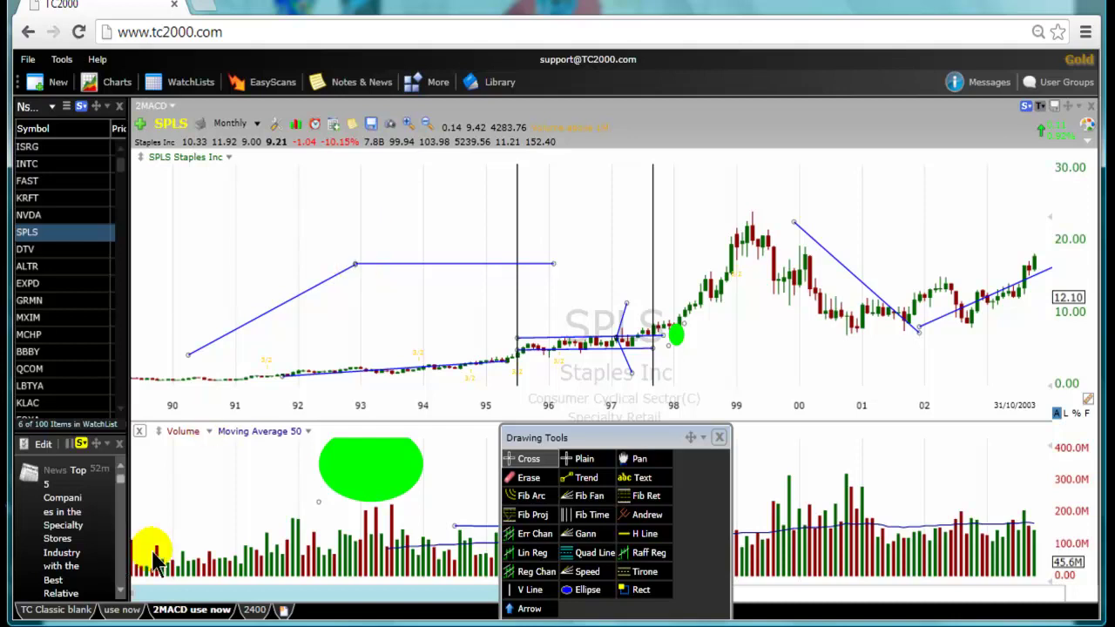
click(193, 358)
click(359, 263)
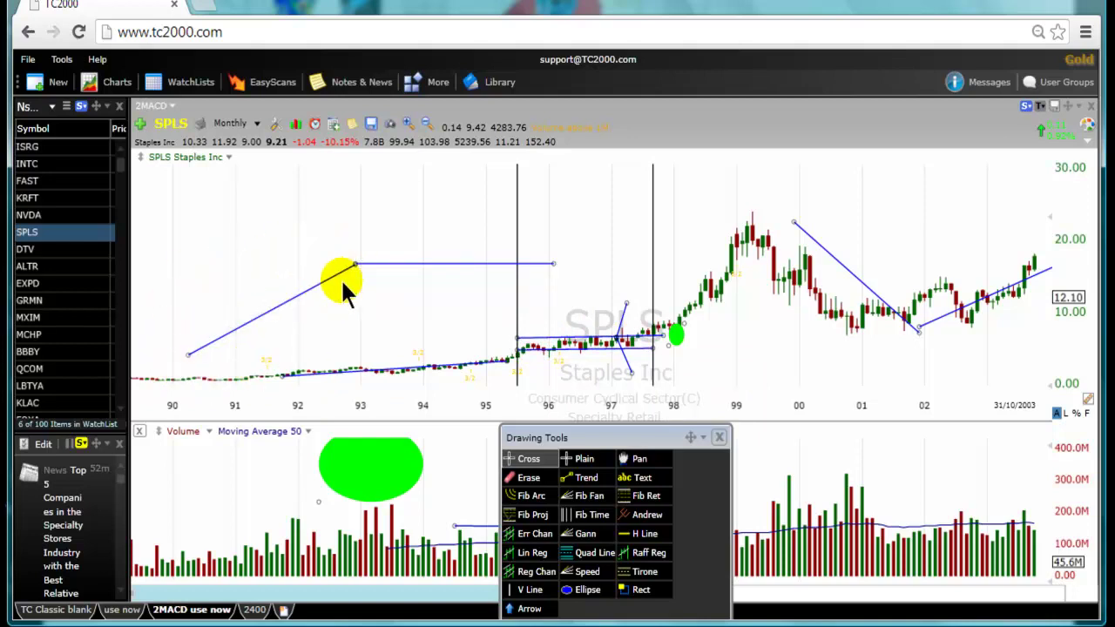
mouse_move(578, 438)
mouse_down()
mouse_move(403, 406)
mouse_move(160, 422)
mouse_up()
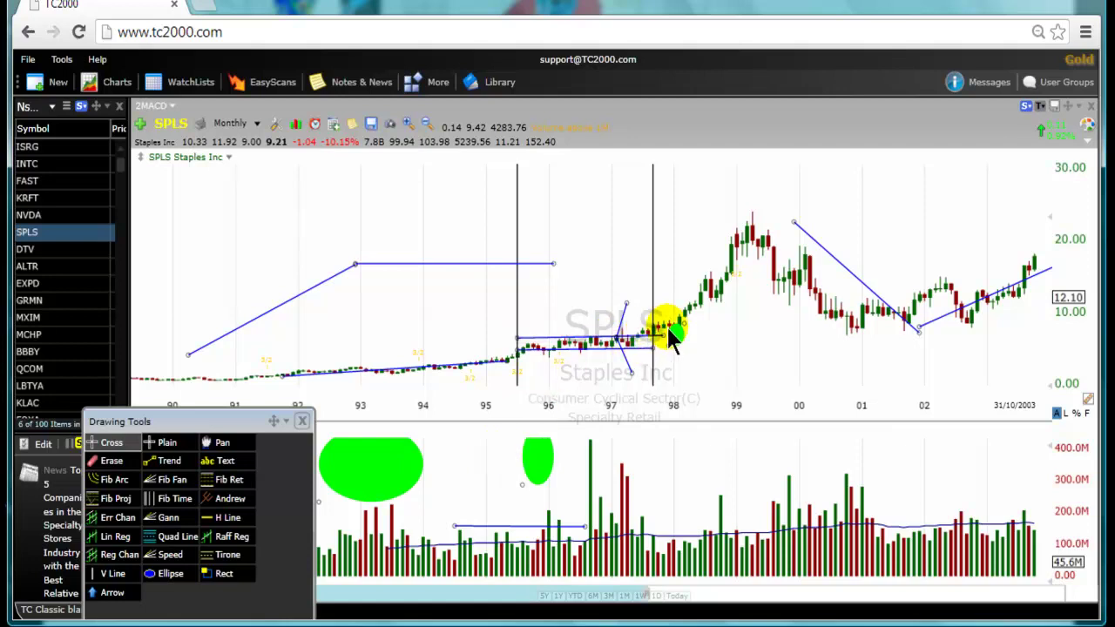
Draw a small ellipse just below the late-1998 price bars and move the drawing palette off the volume bars
mouse_move(680, 342)
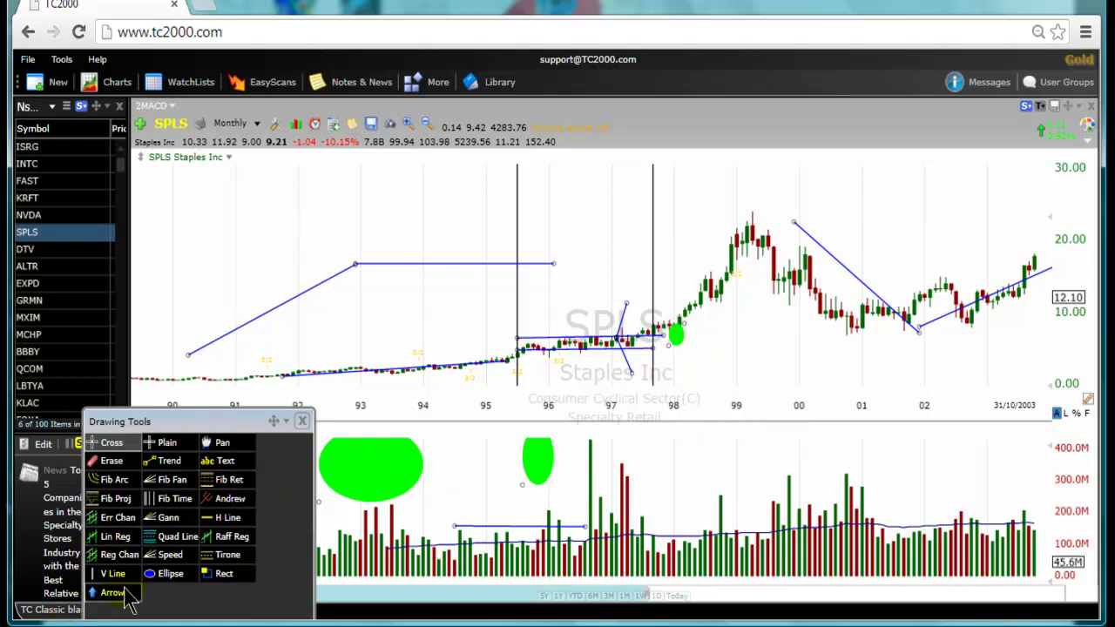
click(161, 573)
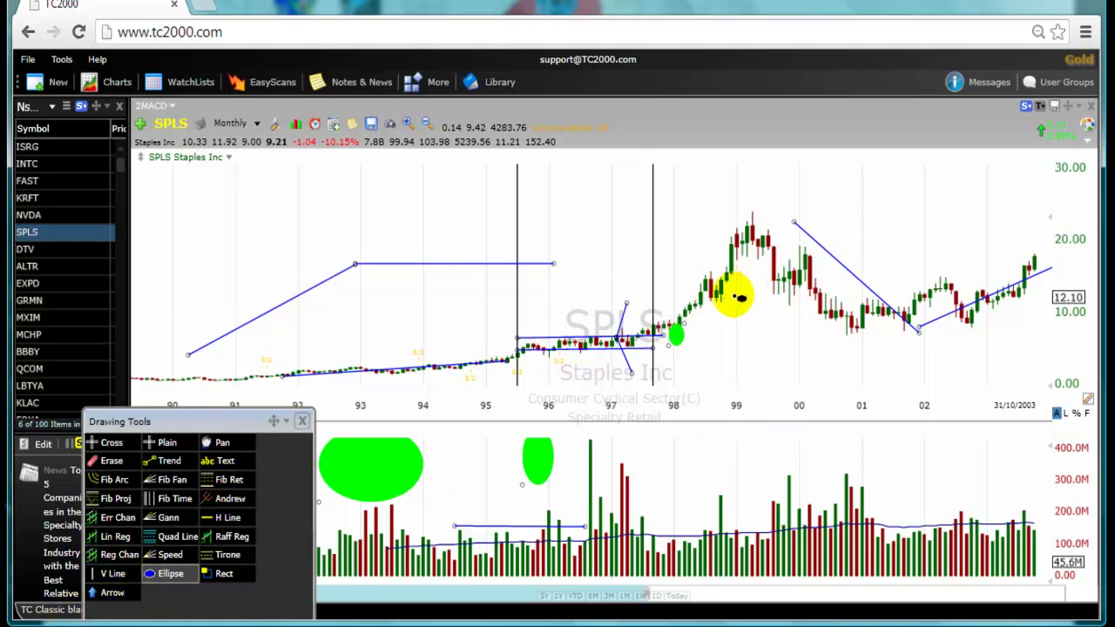
drag(739, 298, 707, 312)
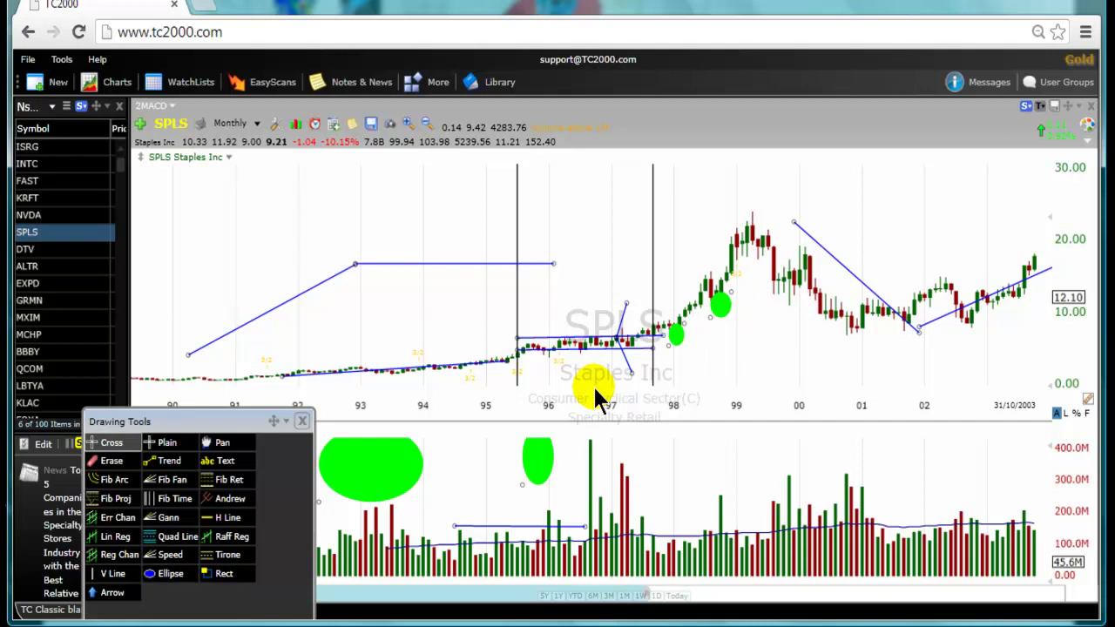
mouse_move(212, 421)
mouse_down()
mouse_move(499, 558)
mouse_move(514, 544)
mouse_up()
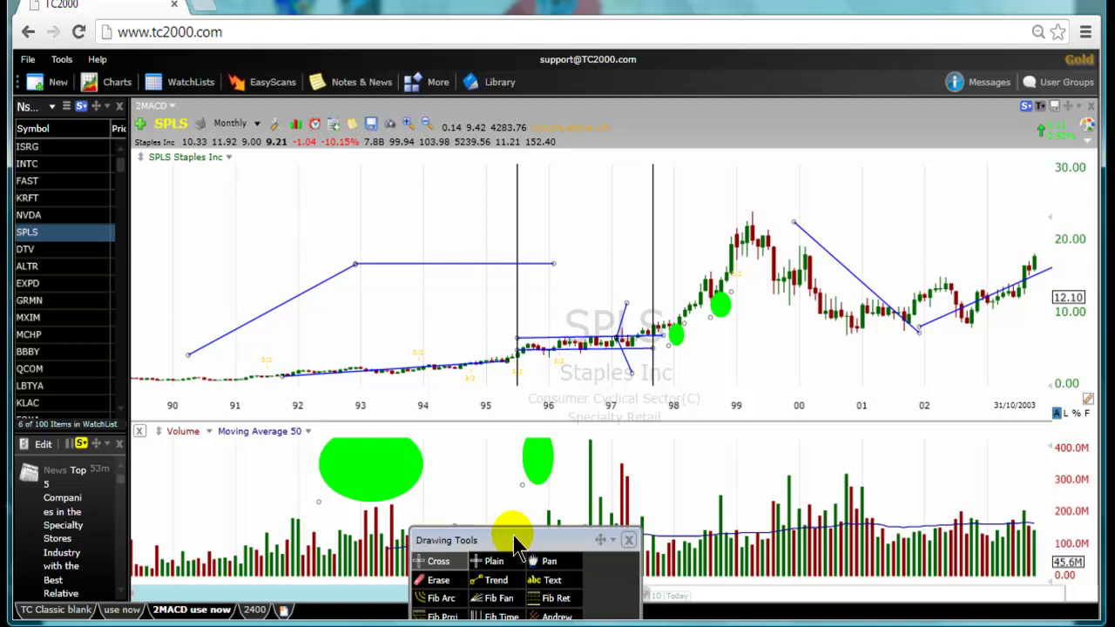
mouse_move(514, 542)
mouse_down()
mouse_move(493, 597)
mouse_move(520, 593)
mouse_up()
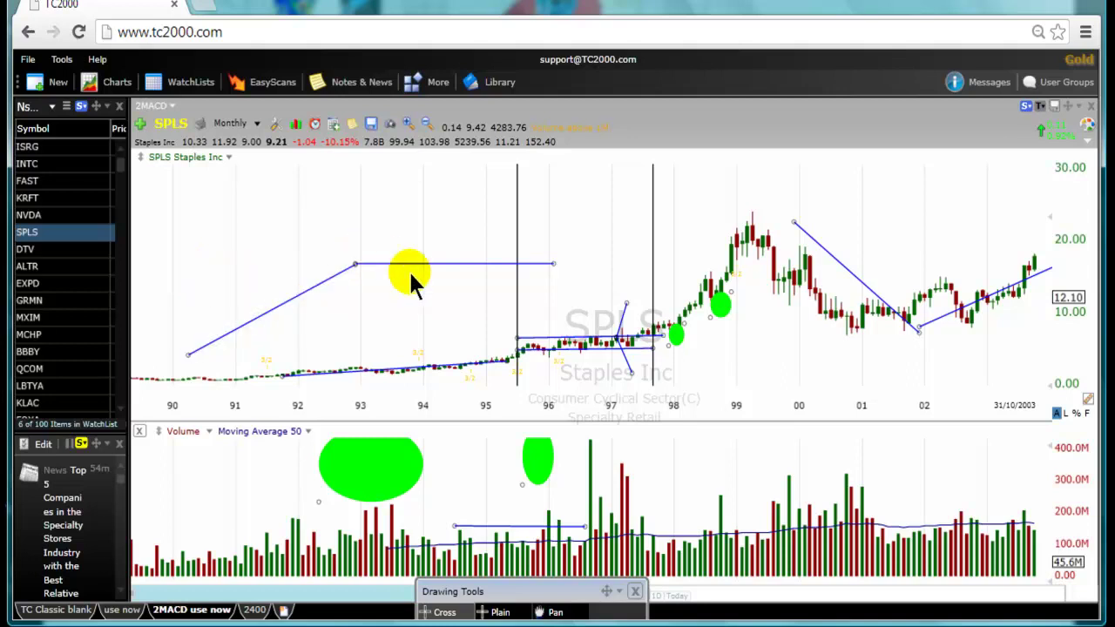
Examine the upper and lower lines of the 1995–1997 channel around the 1997 price bars
click(643, 338)
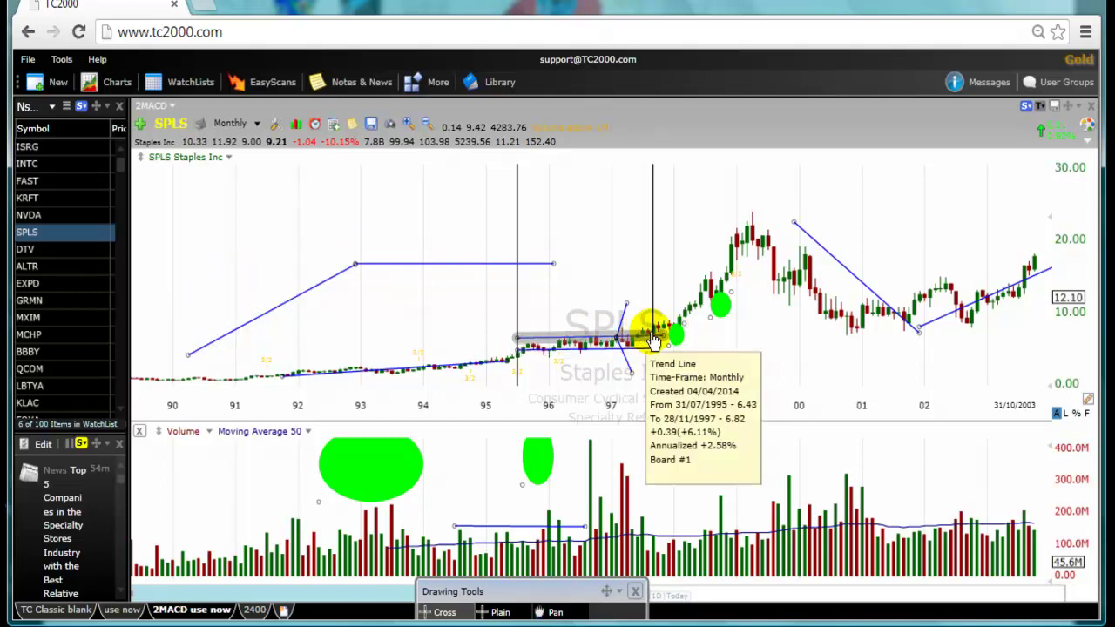
mouse_move(652, 331)
mouse_down()
mouse_move(668, 323)
mouse_move(637, 349)
mouse_move(665, 329)
mouse_up()
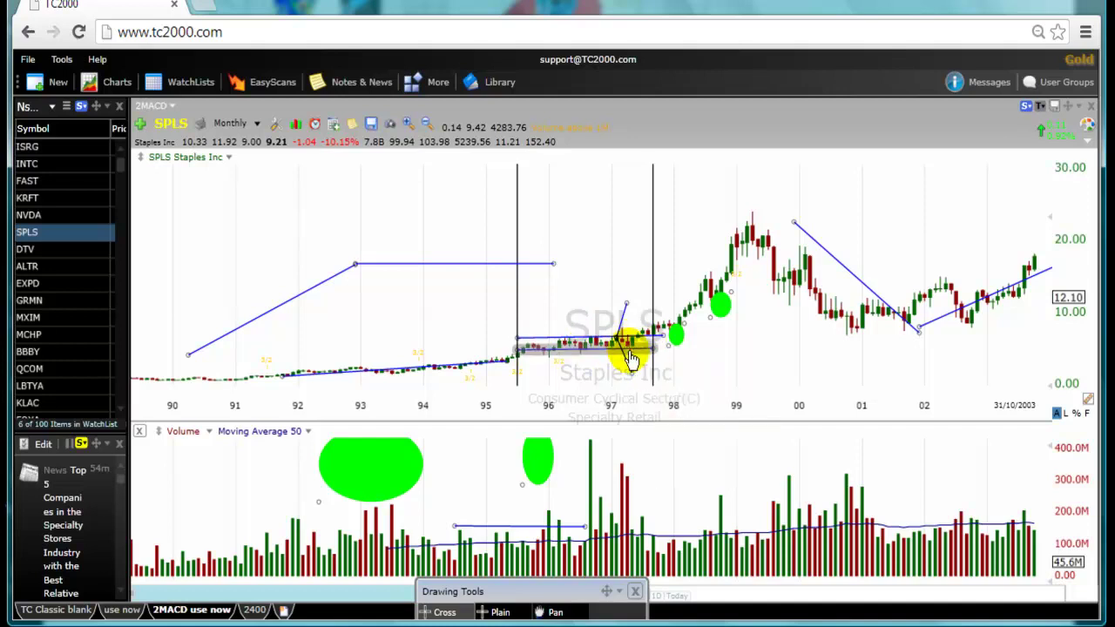
drag(624, 342, 640, 366)
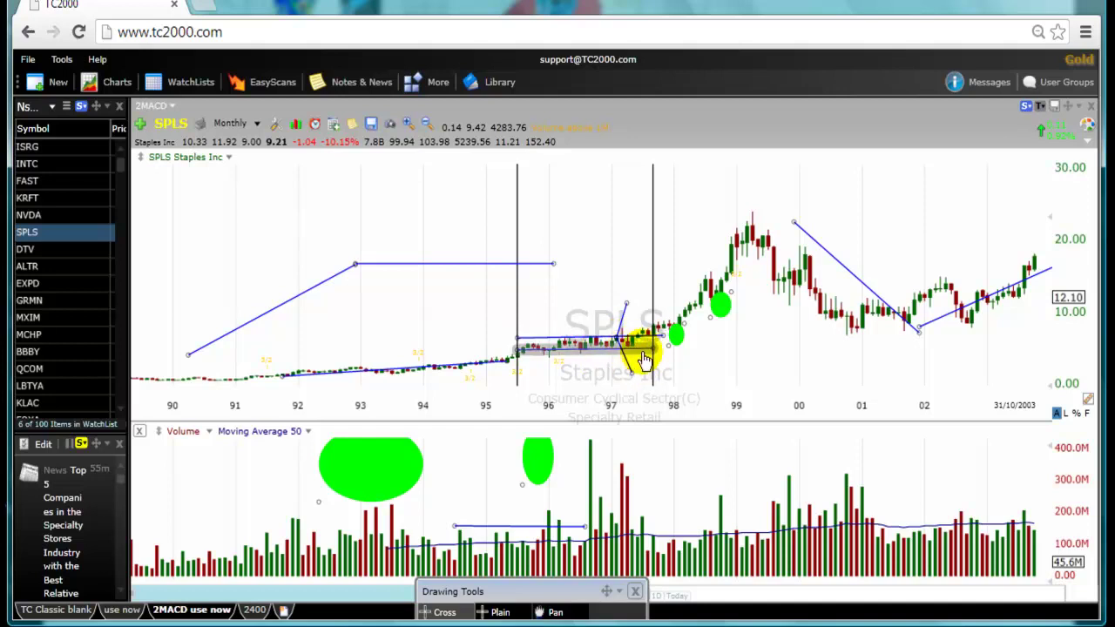
Use the Cross cursor to inspect the volume bars from 1993 to March 1997, especially the late-1996 and early-1997 spikes, against the price channel
mouse_move(655, 366)
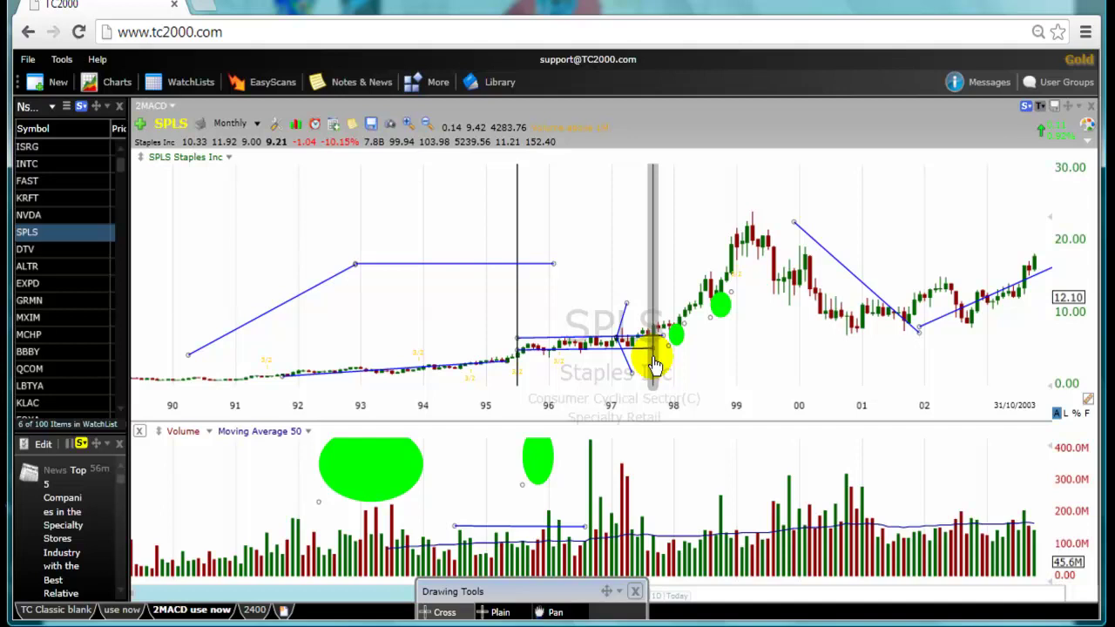
scroll(392, 305, up, 3)
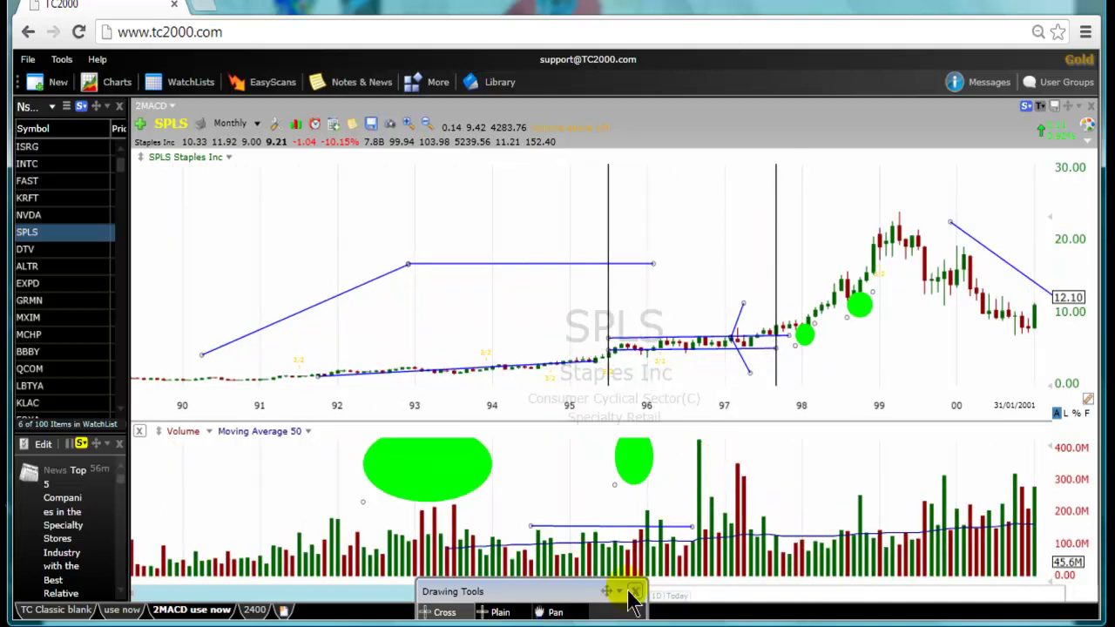
click(445, 613)
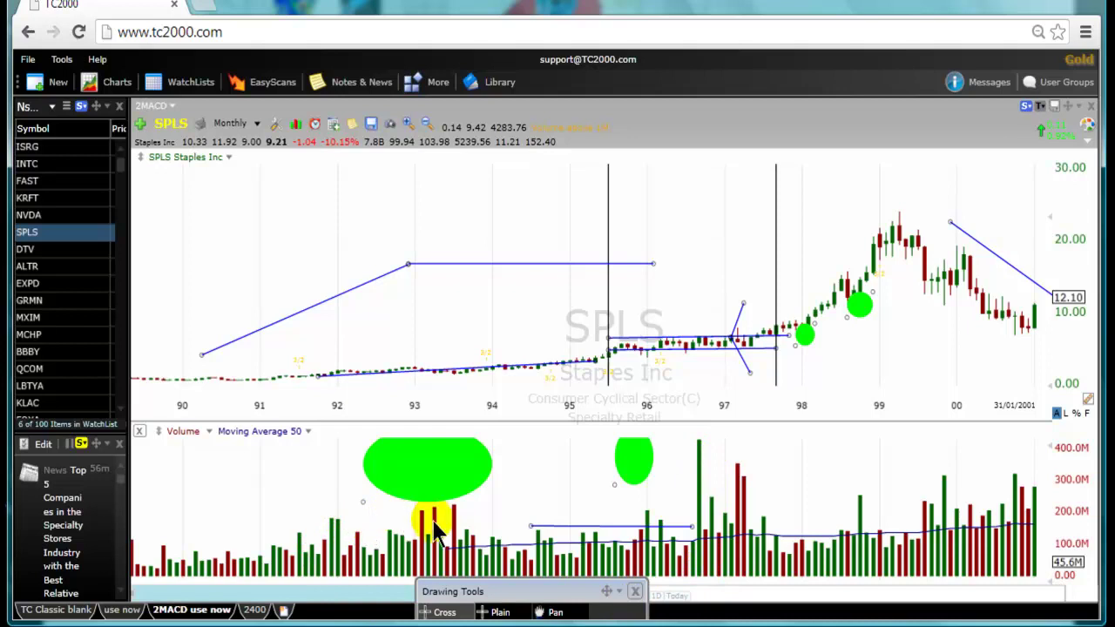
mouse_move(440, 519)
mouse_down()
mouse_move(705, 504)
mouse_move(724, 524)
mouse_up()
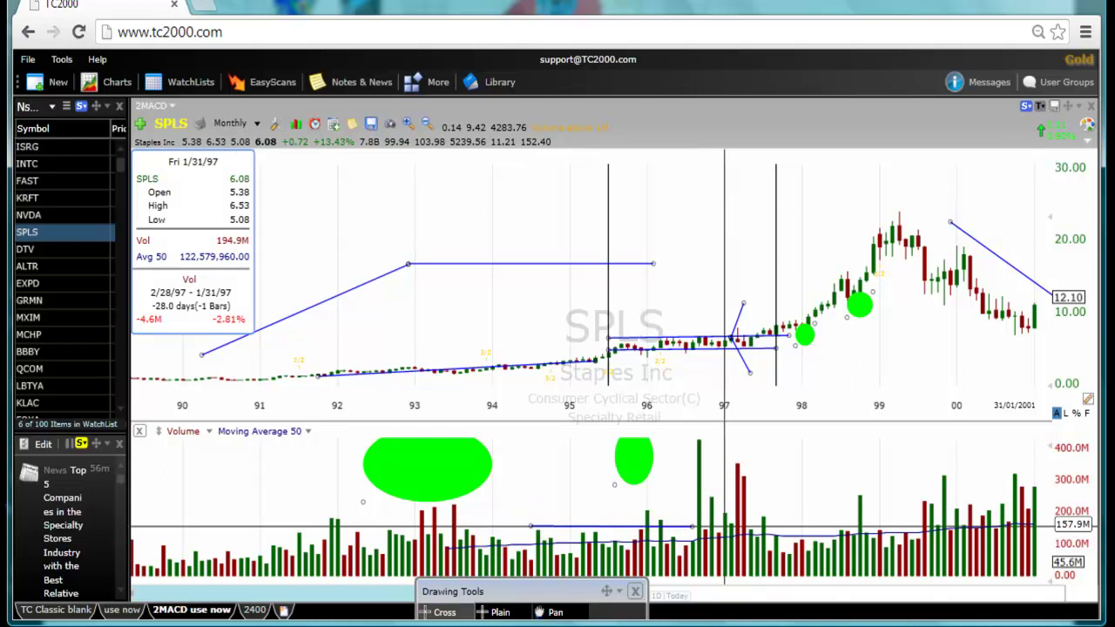
mouse_move(724, 524)
mouse_down()
mouse_move(671, 511)
mouse_move(560, 548)
mouse_up()
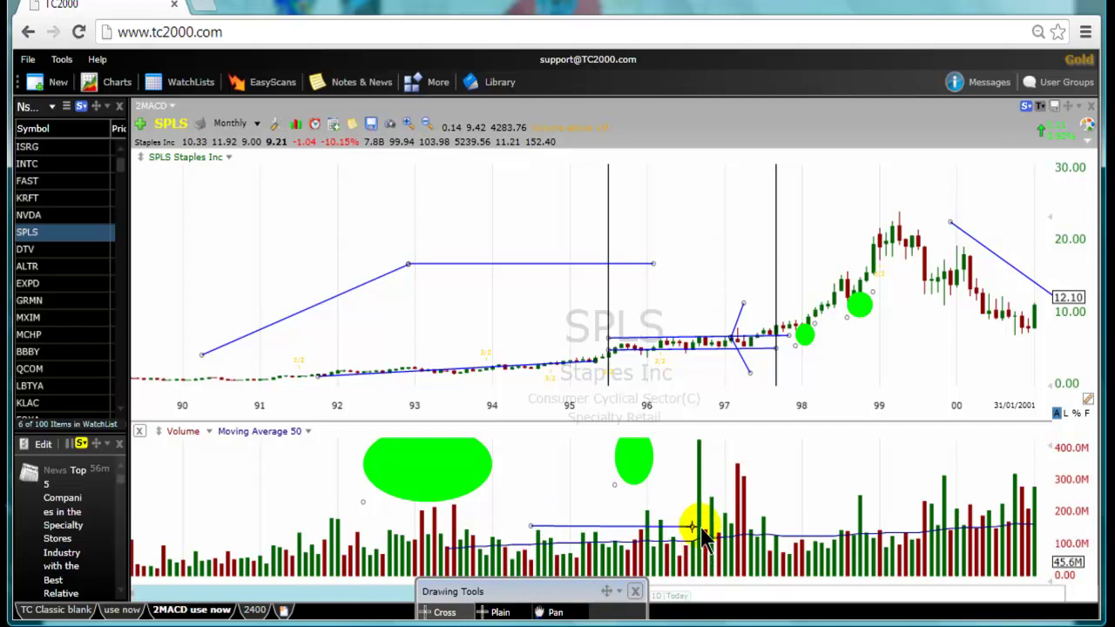
drag(711, 523, 711, 525)
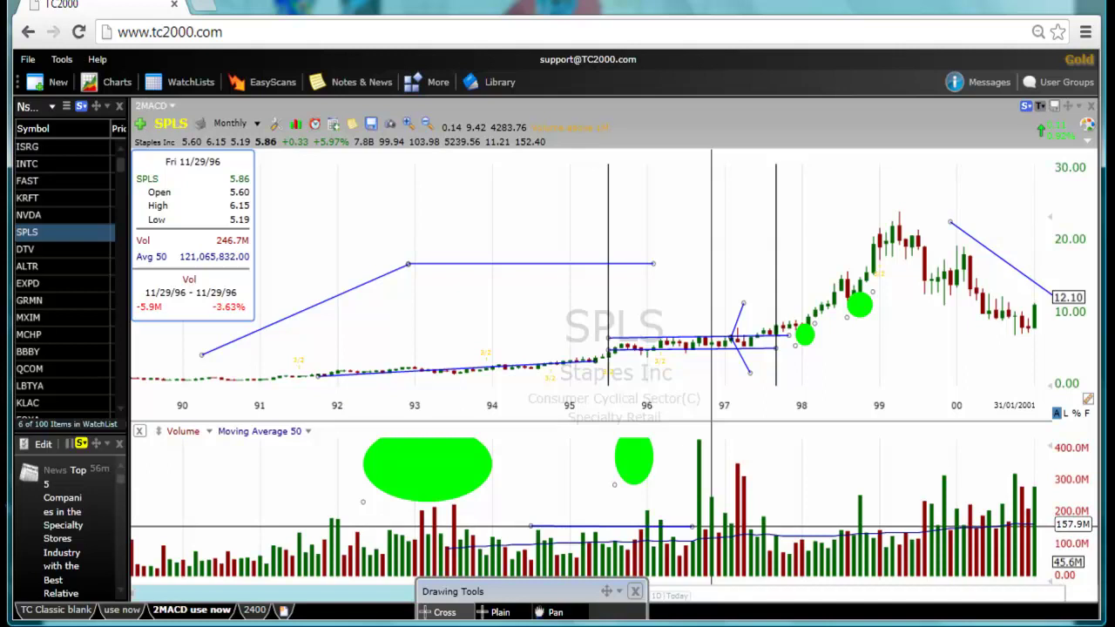
drag(711, 525, 705, 438)
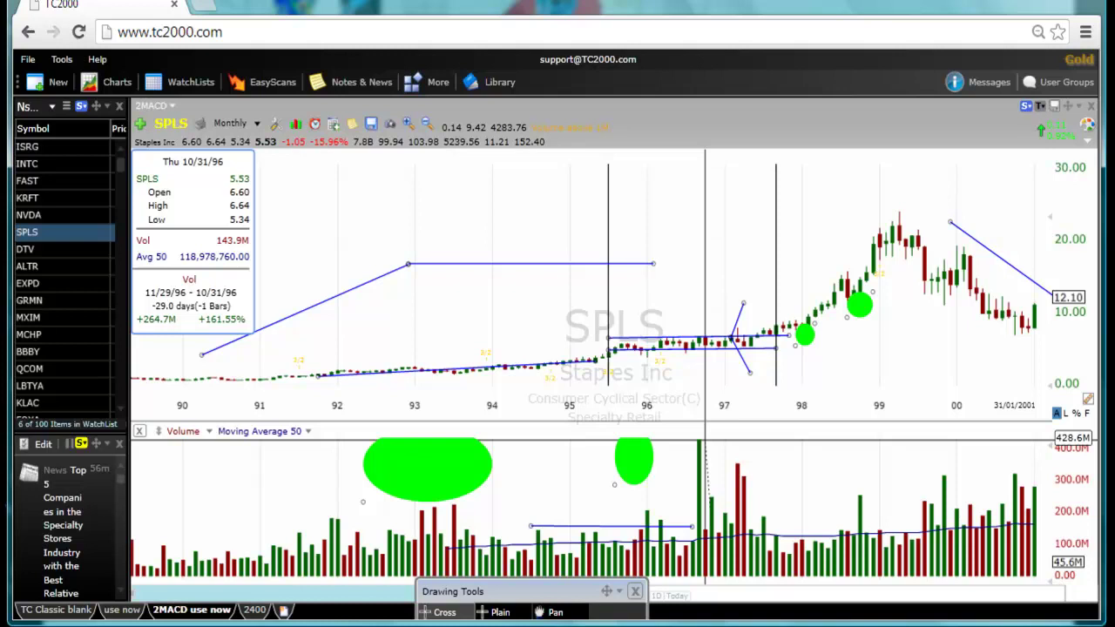
drag(705, 438, 718, 523)
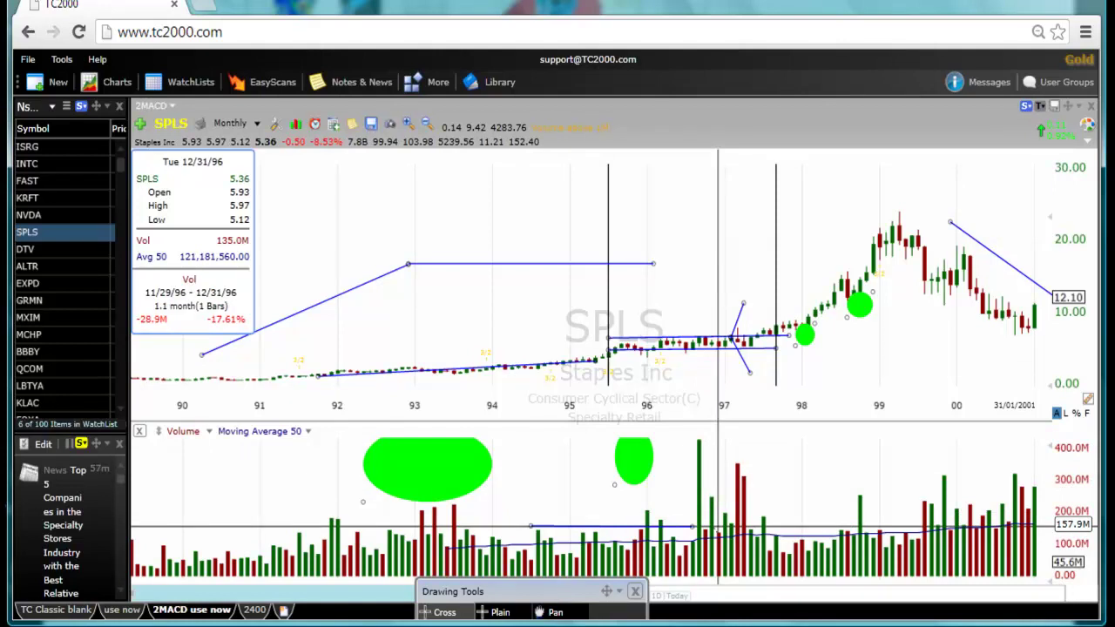
drag(719, 524, 738, 440)
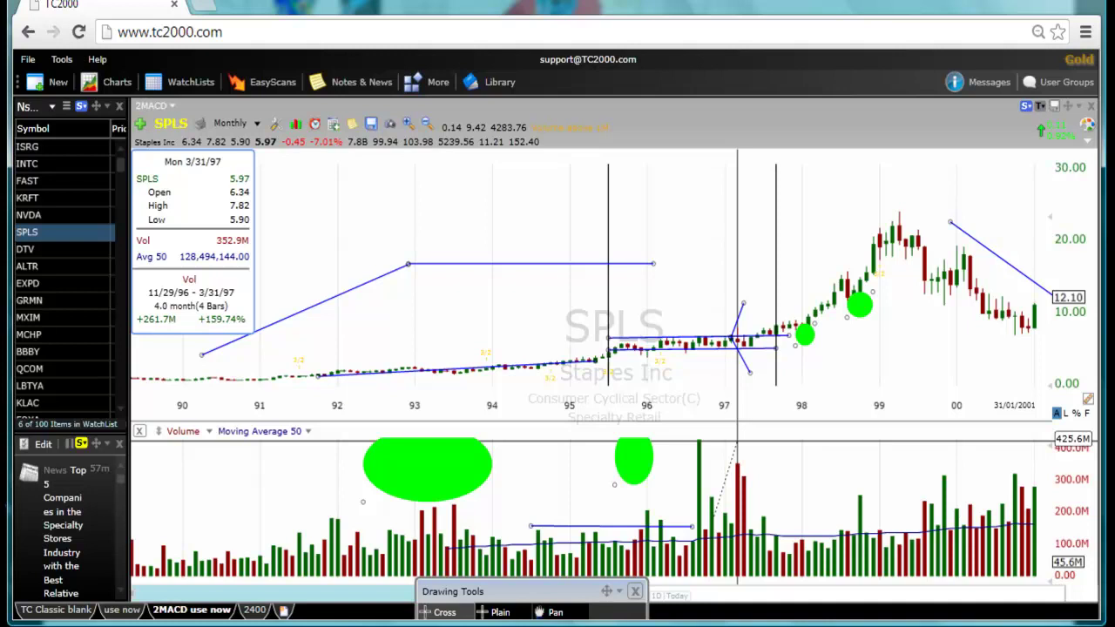
drag(738, 441, 742, 445)
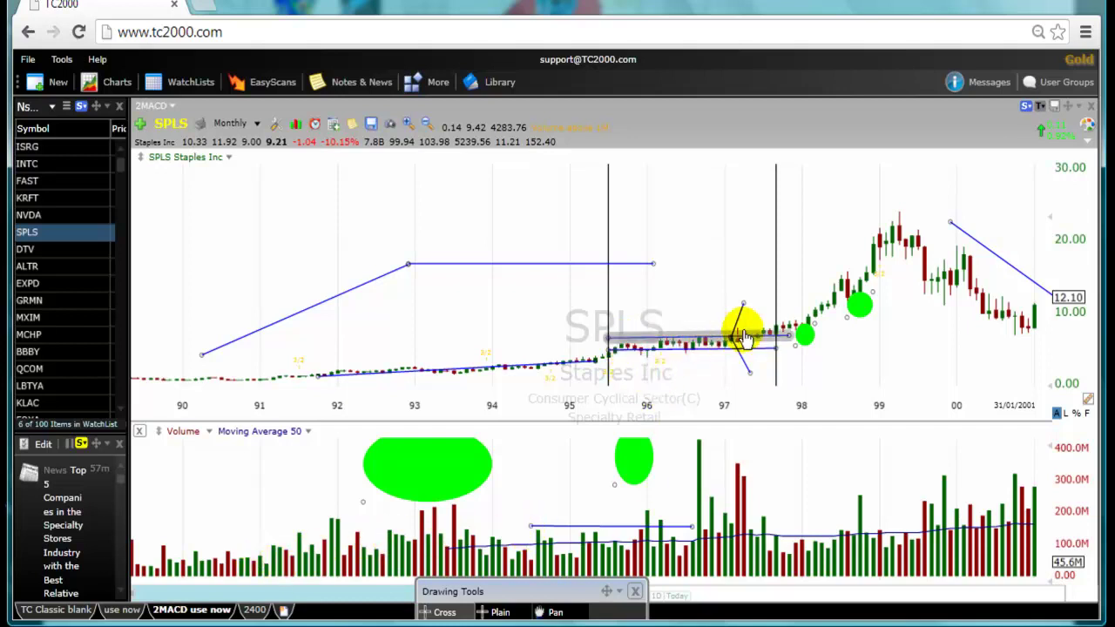
mouse_move(764, 349)
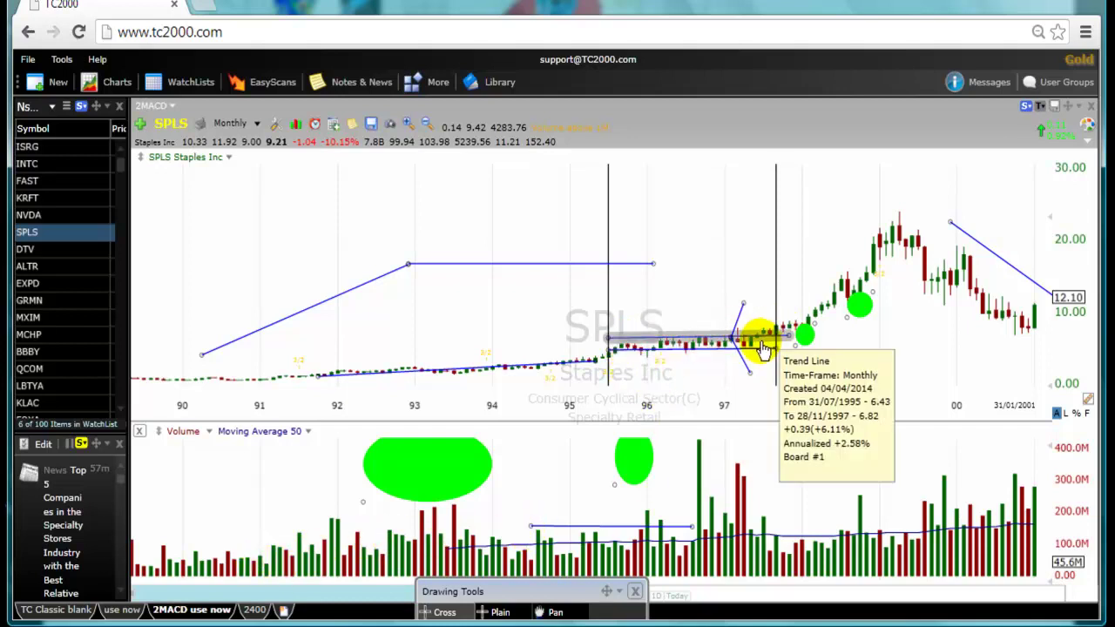